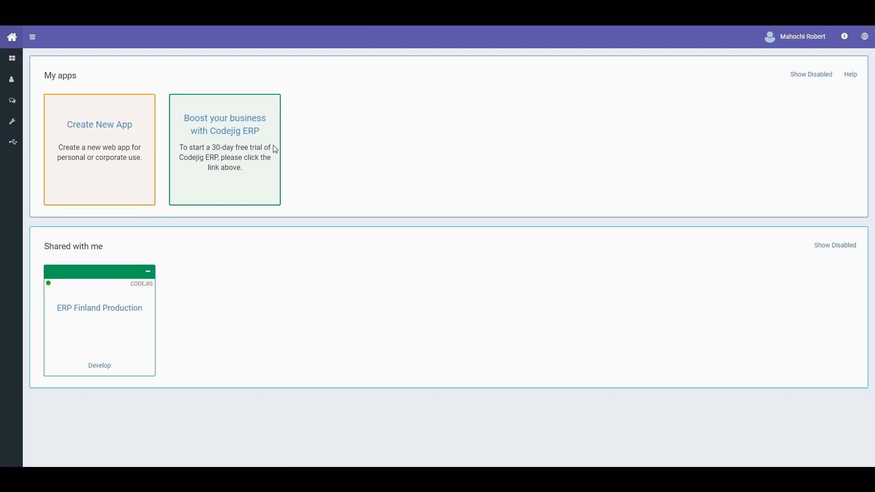
- Start a new web app from the Create New App card on My apps
left_click(91, 133)
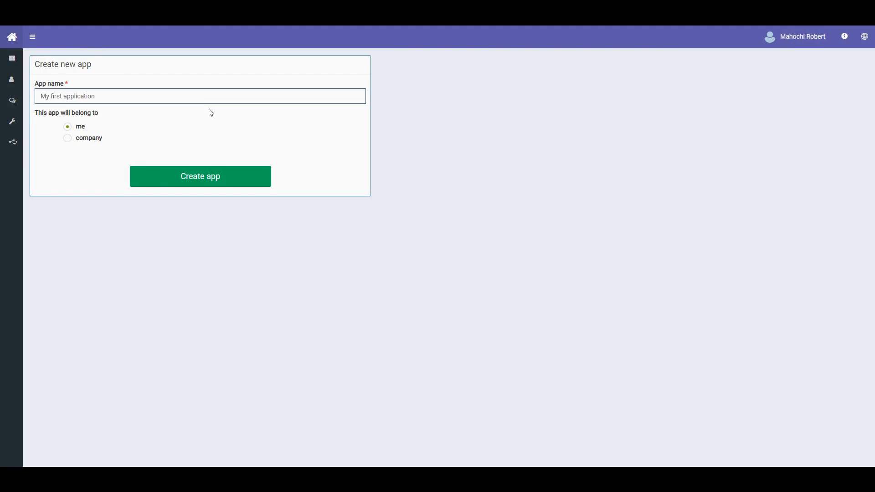
- Create 'My first application' owned by me, after briefly trying the company option
left_click(161, 112)
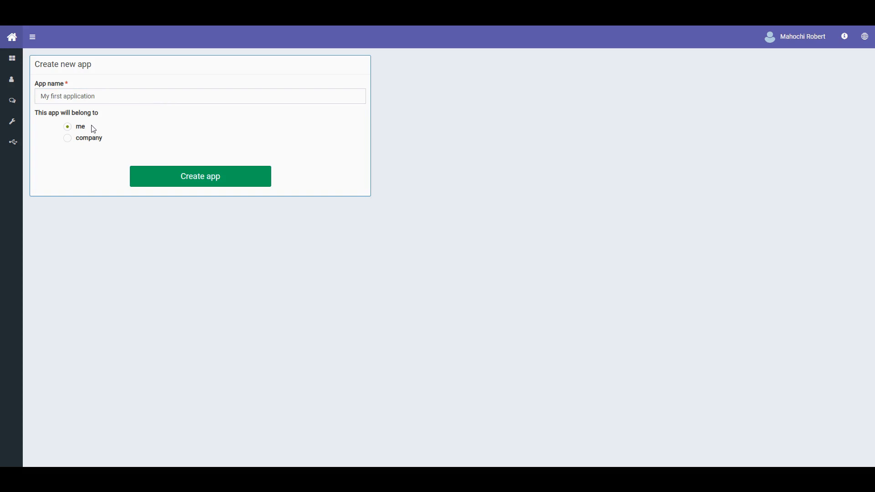
left_click(68, 139)
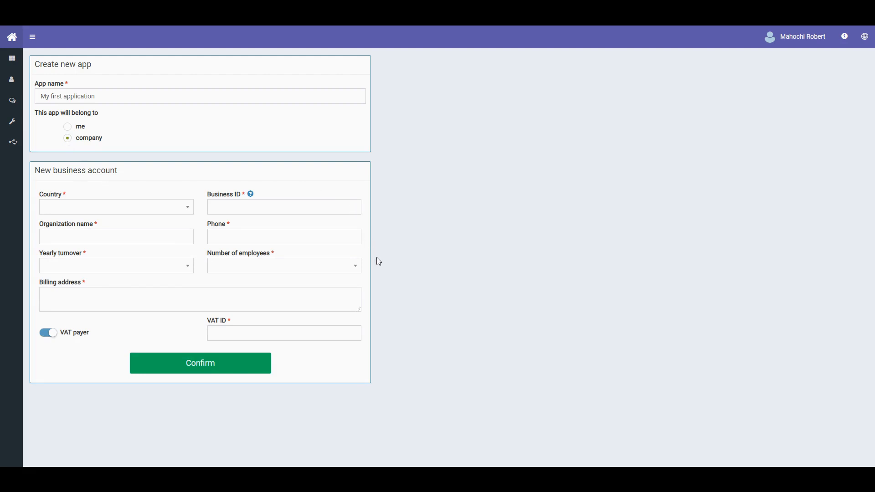
left_click(68, 127)
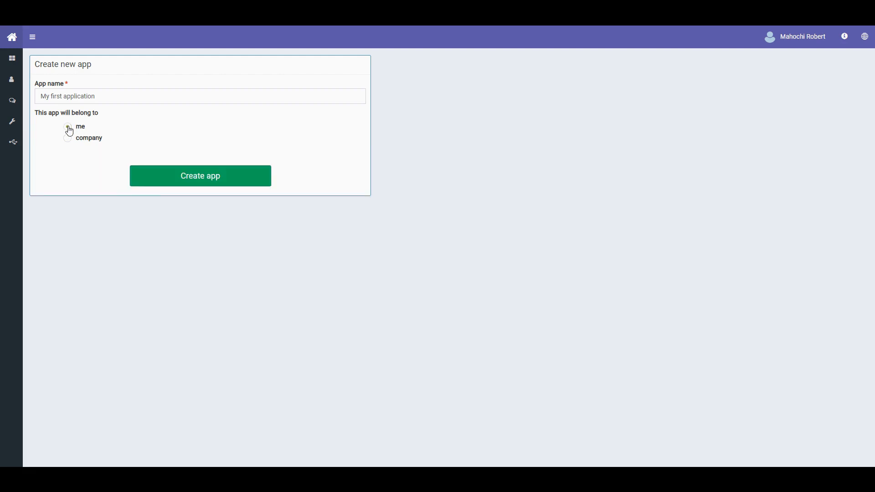
left_click(228, 177)
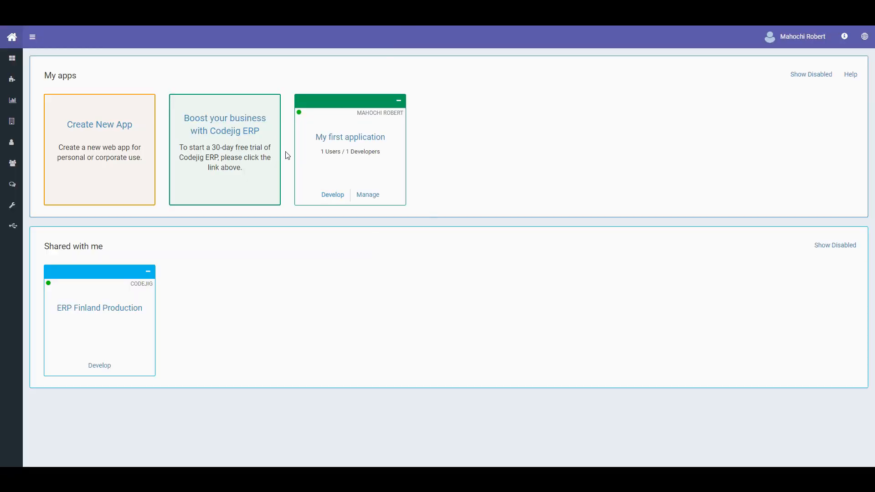
left_click(340, 144)
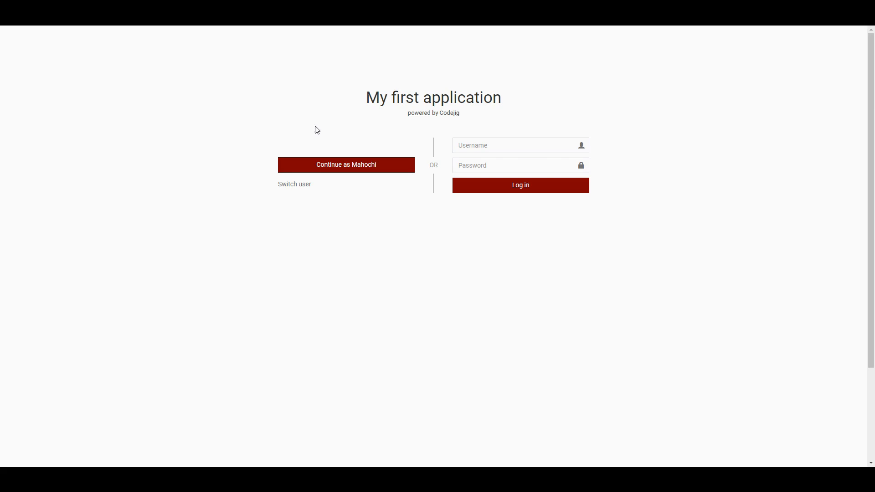
left_click(353, 167)
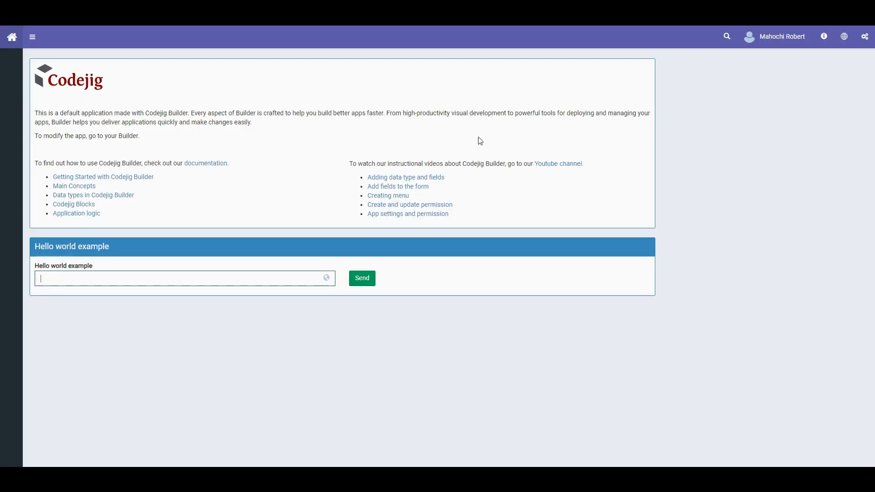
left_click(250, 277)
left_click(582, 14)
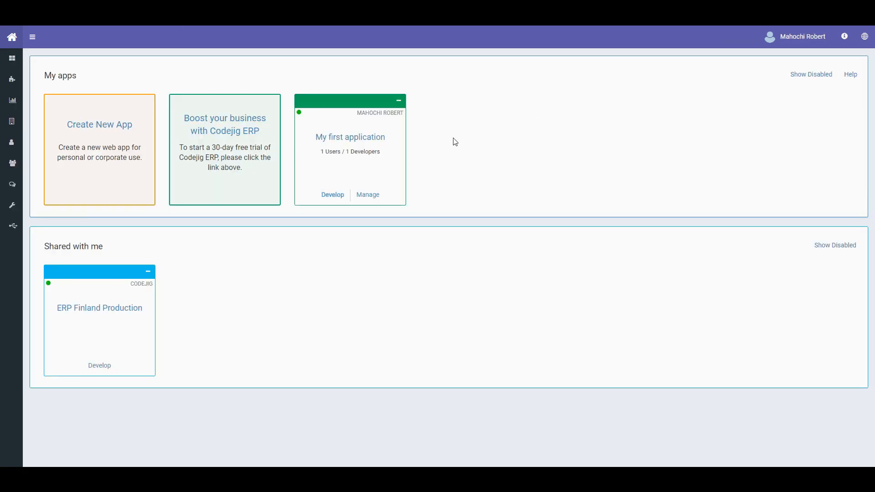
- Open the web page form view of My first application's My application data type
left_click(339, 196)
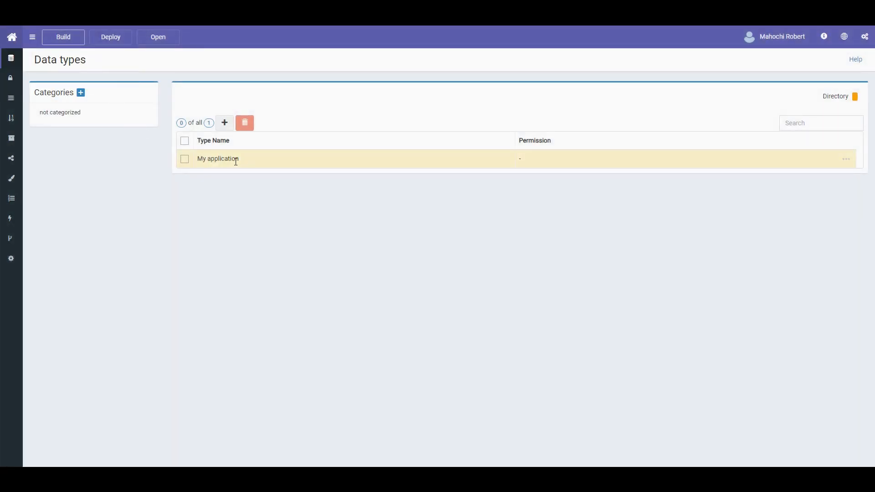
left_click(237, 161)
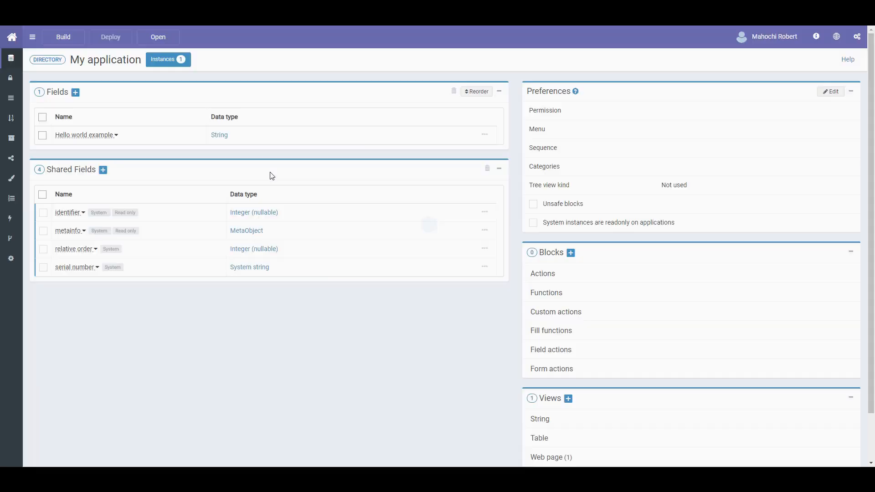
scroll(424, 360, "down", 2)
left_click(538, 405)
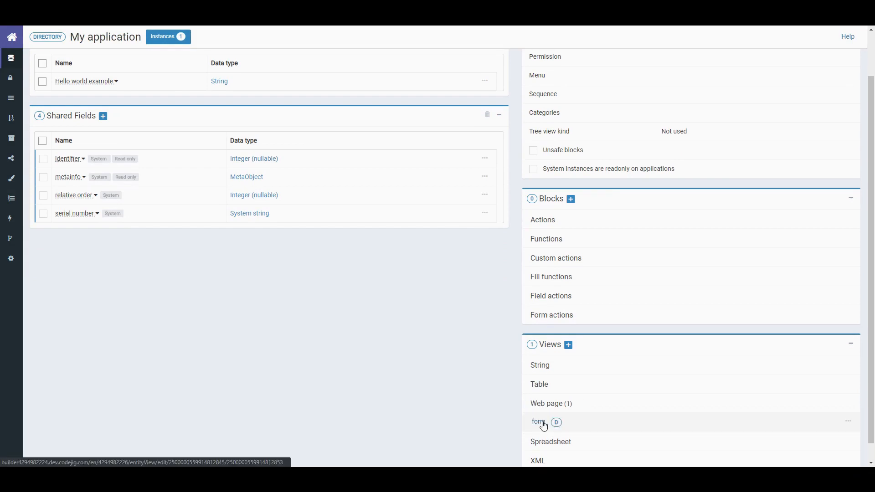
left_click(542, 421)
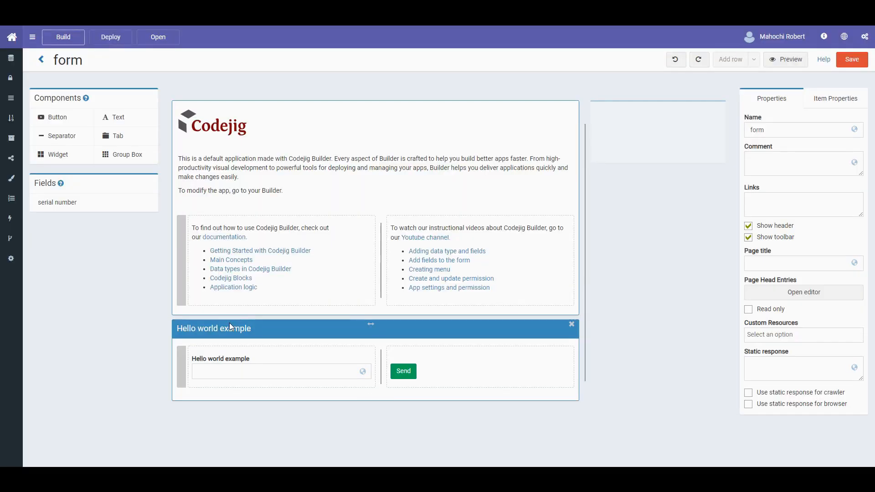
- Add a button titled 'Another button' above Send and save the form
left_click_drag(55, 117, 456, 367)
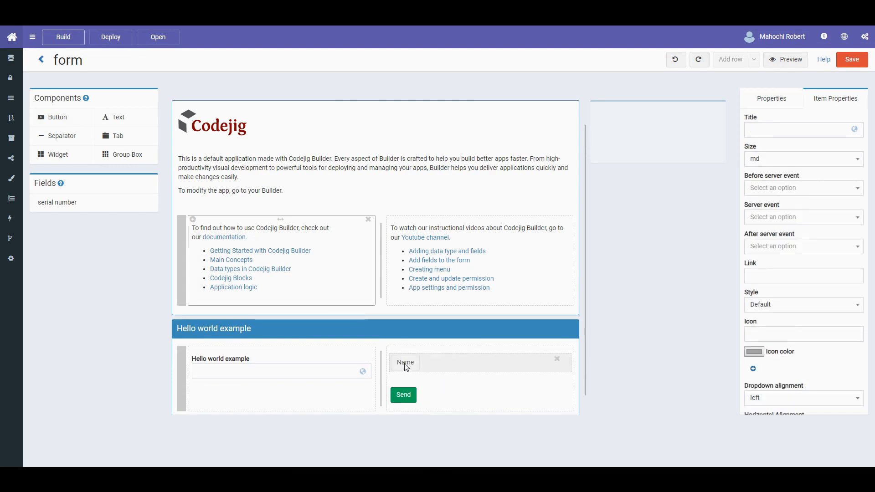
left_click(816, 128)
left_click(842, 63)
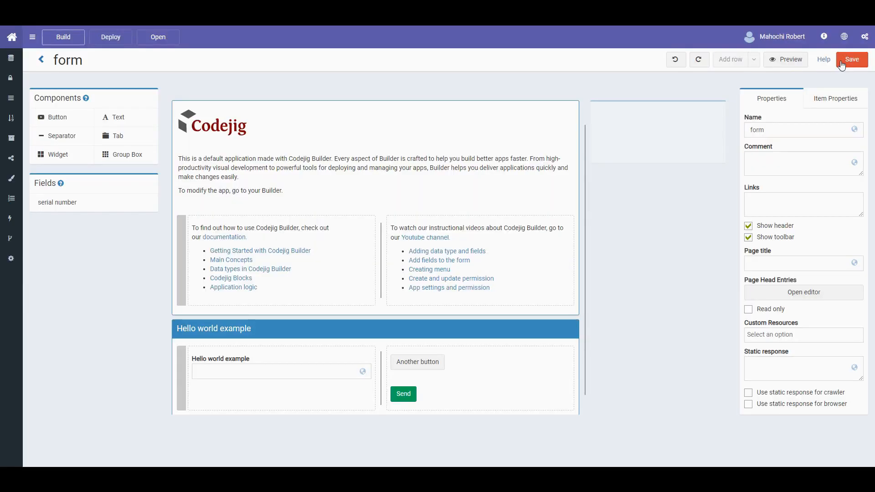
- Build the app and deploy it to My first application
left_click(63, 37)
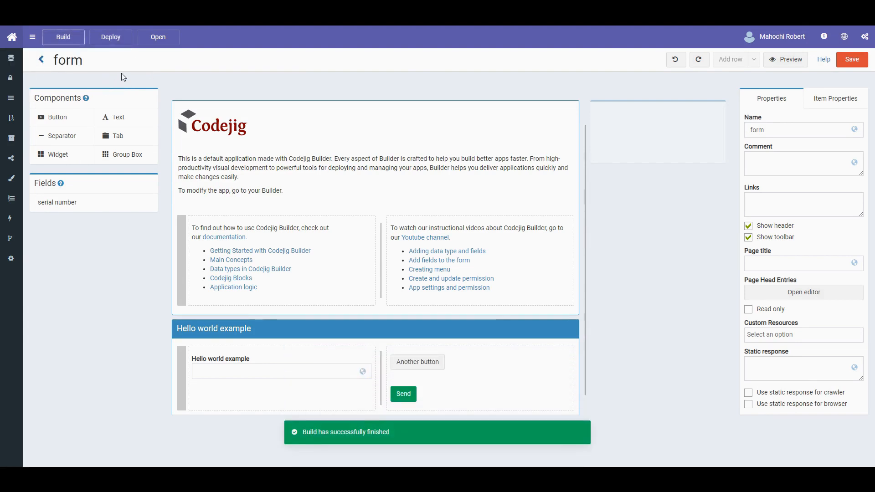
left_click(111, 37)
left_click(117, 55)
left_click(557, 146)
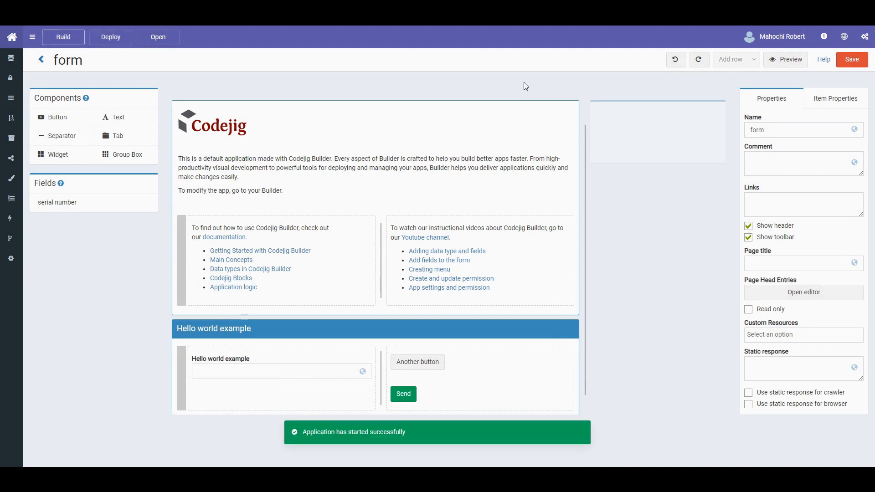
- Launch the deployed My first application to check the new button
left_click(176, 42)
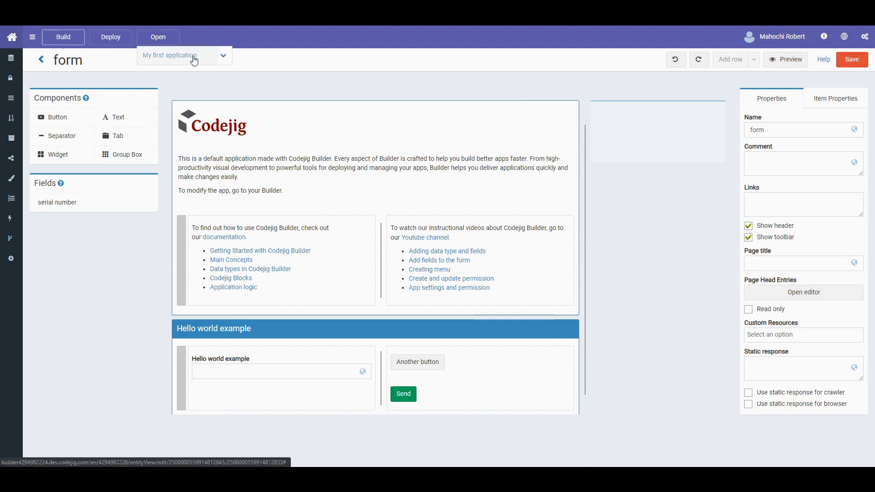
left_click(191, 56)
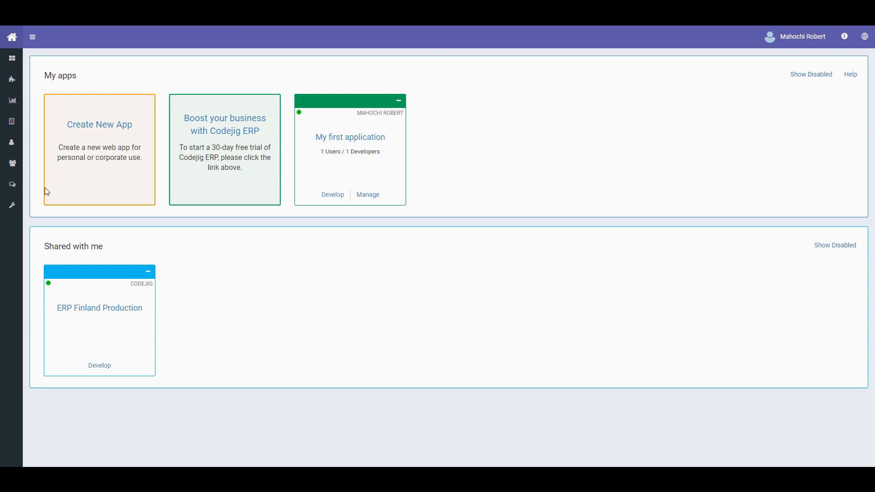
mouse_move(51, 186)
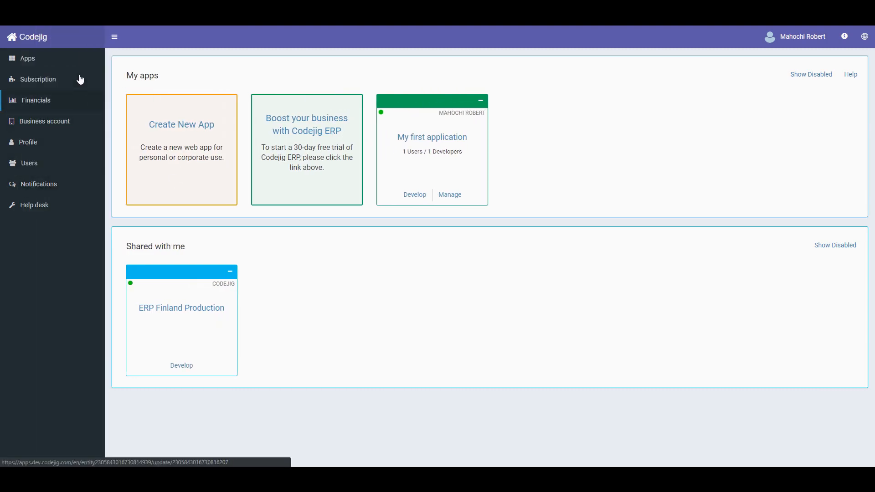
- Invite a new Codejig user by pasting their e-mail on Users, then open their profile
left_click(77, 167)
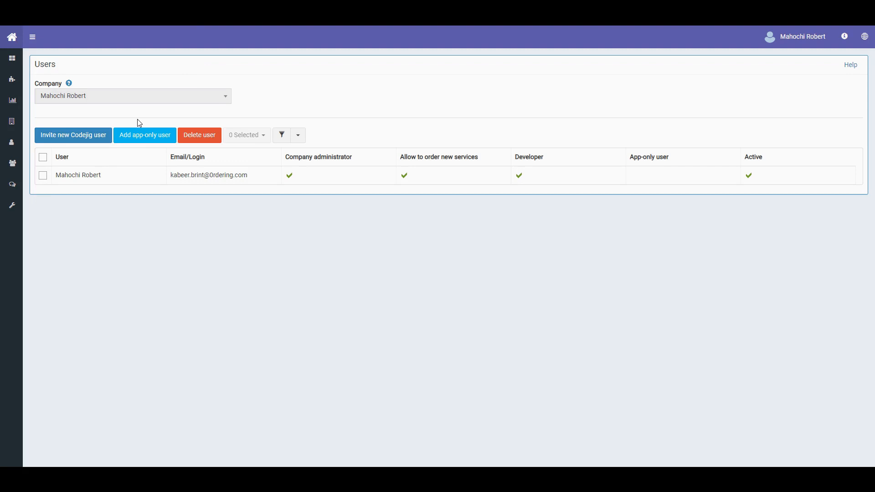
left_click(106, 137)
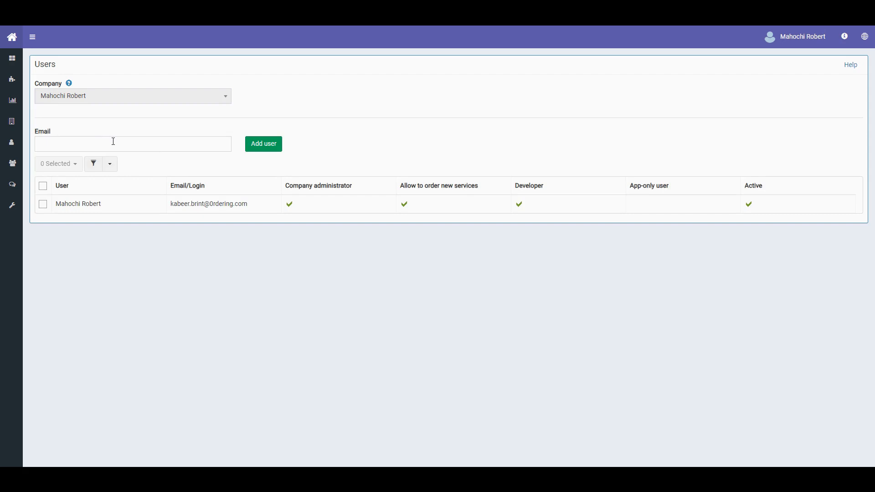
left_click(42, 145)
key("ctrl+v")
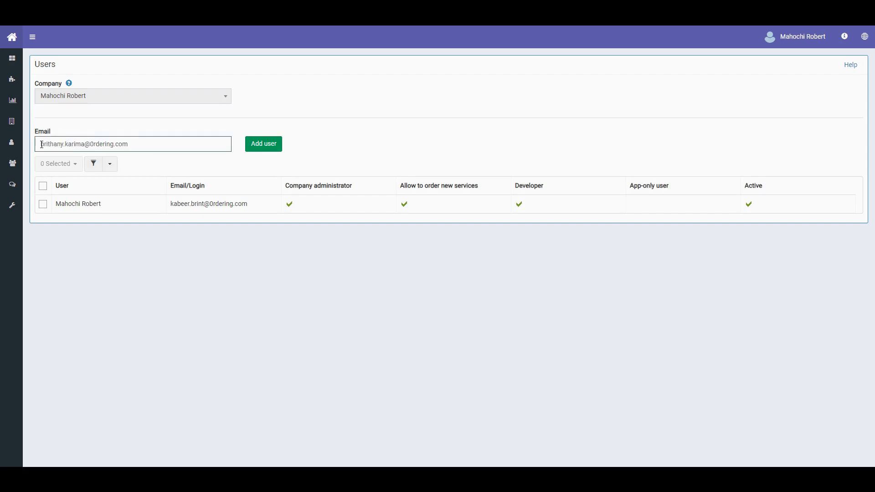
left_click(257, 150)
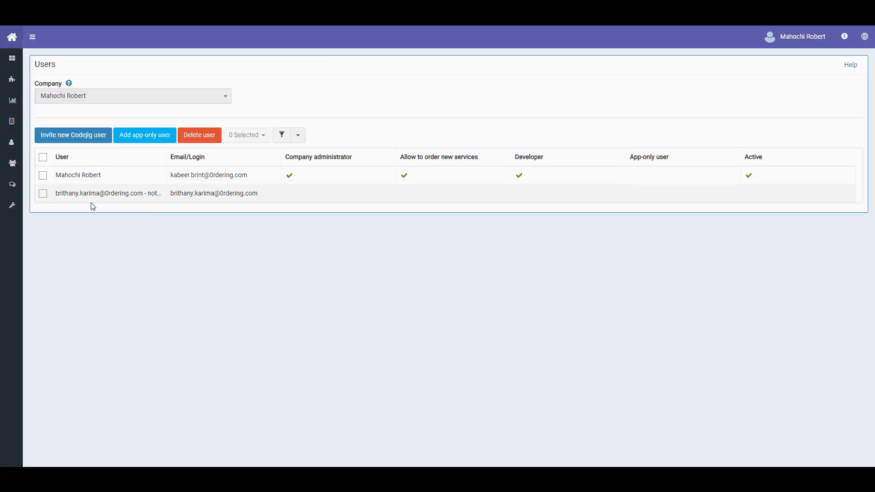
left_click(137, 194)
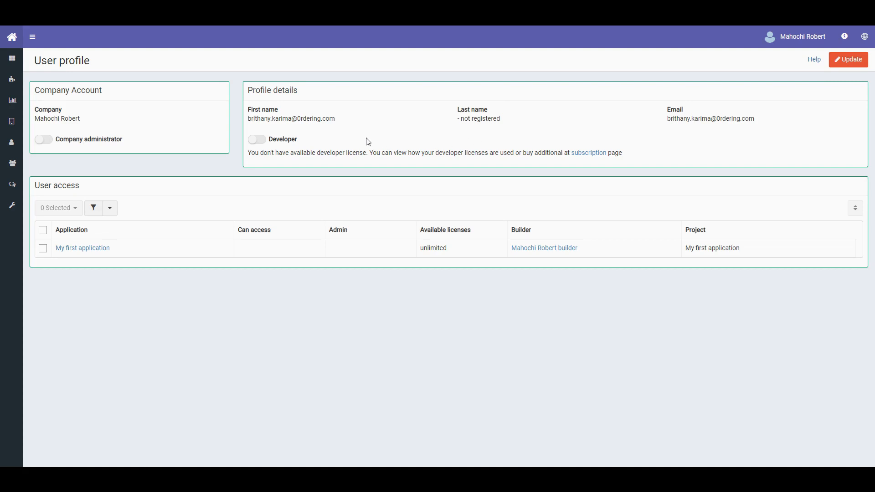
- Tick Can access for My first application on the invited user's profile, save, and return to Users
left_click(851, 62)
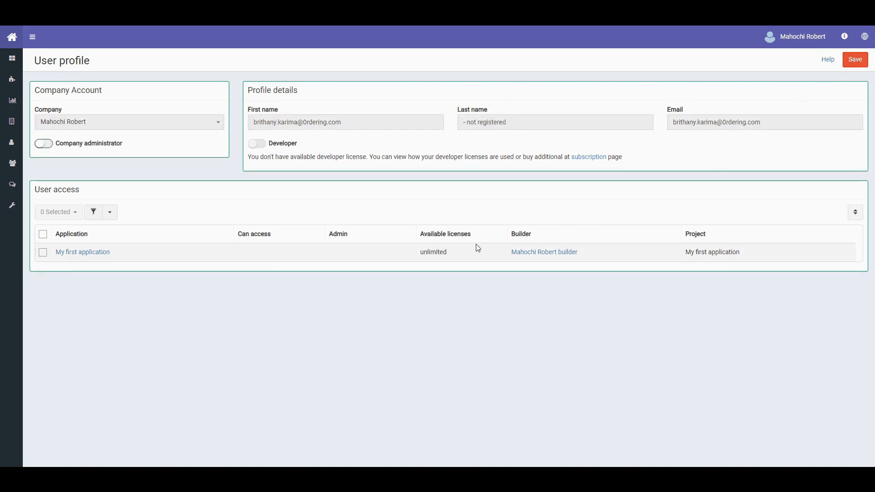
left_click(244, 255)
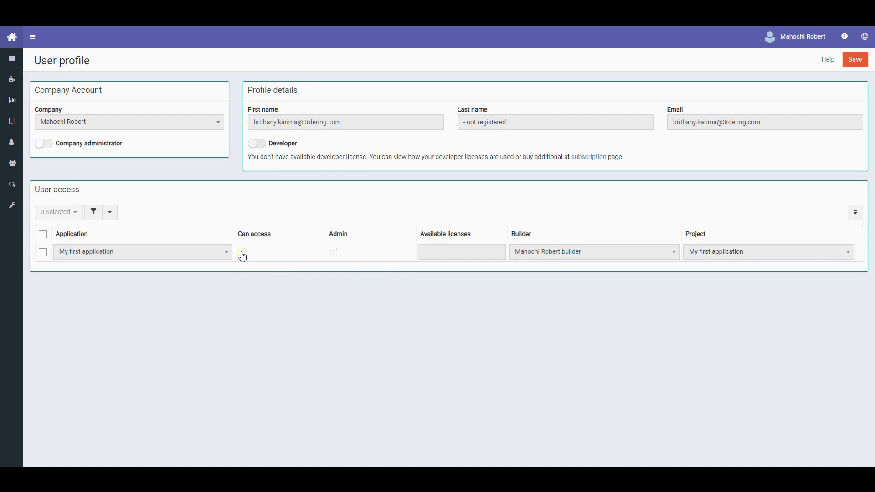
left_click(243, 255)
left_click(265, 280)
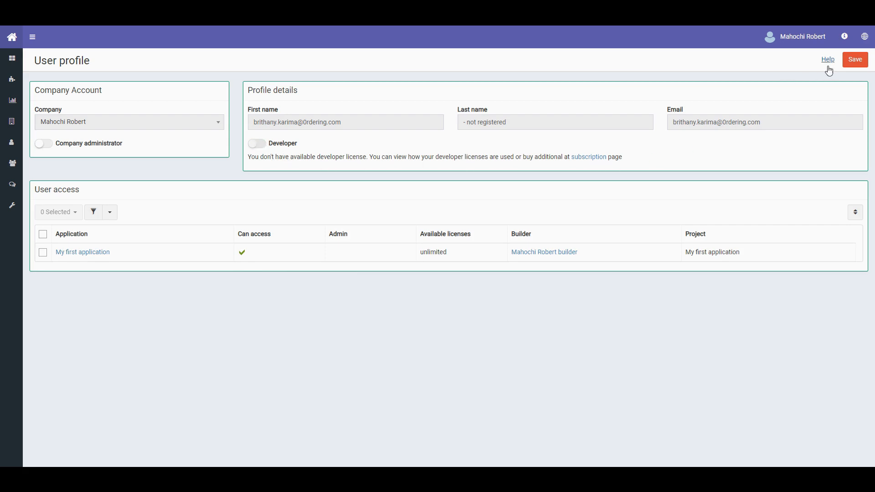
left_click(855, 63)
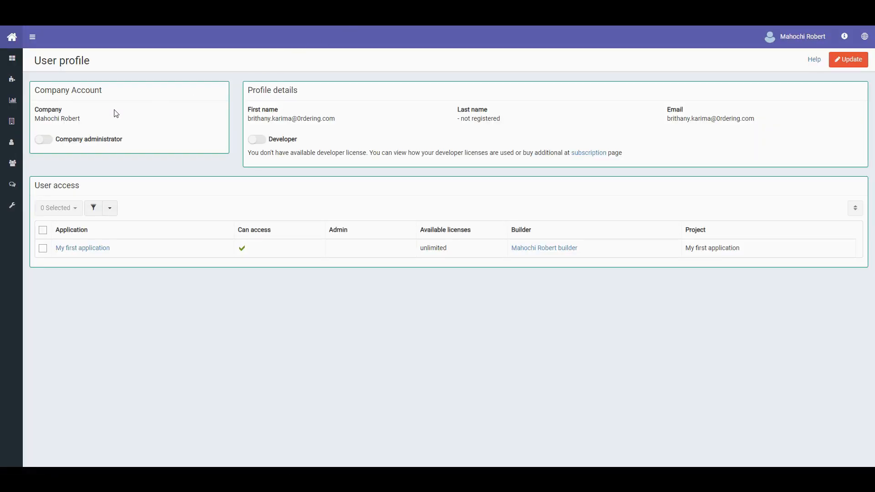
mouse_move(18, 162)
left_click(43, 167)
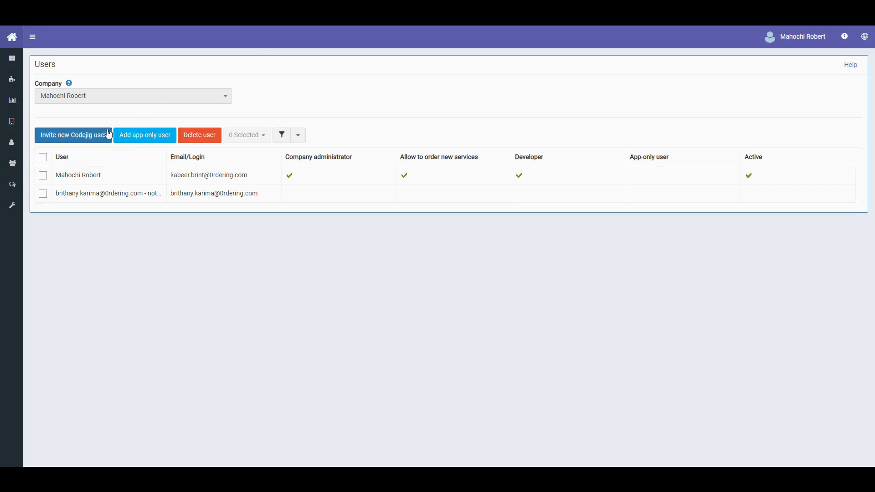
- Add an active app-only user with a login, password, first name and last name
left_click(147, 137)
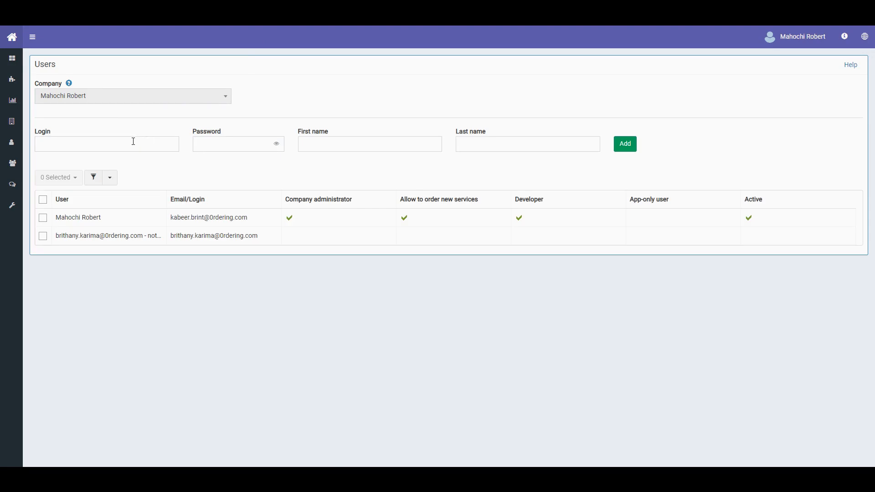
left_click(133, 143)
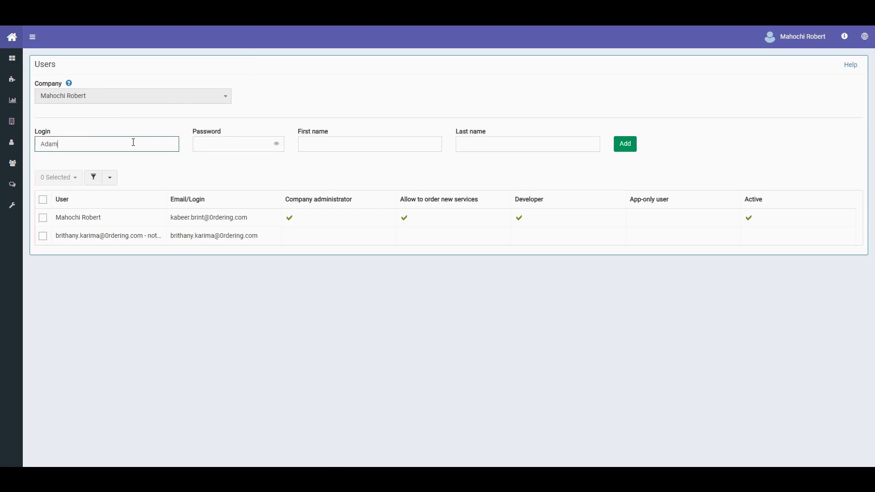
key("Tab")
key("Tab")
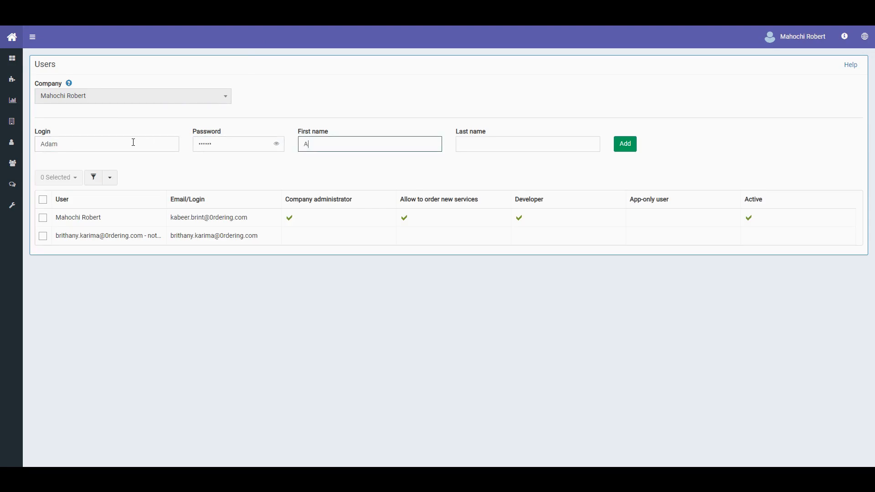
key("Tab")
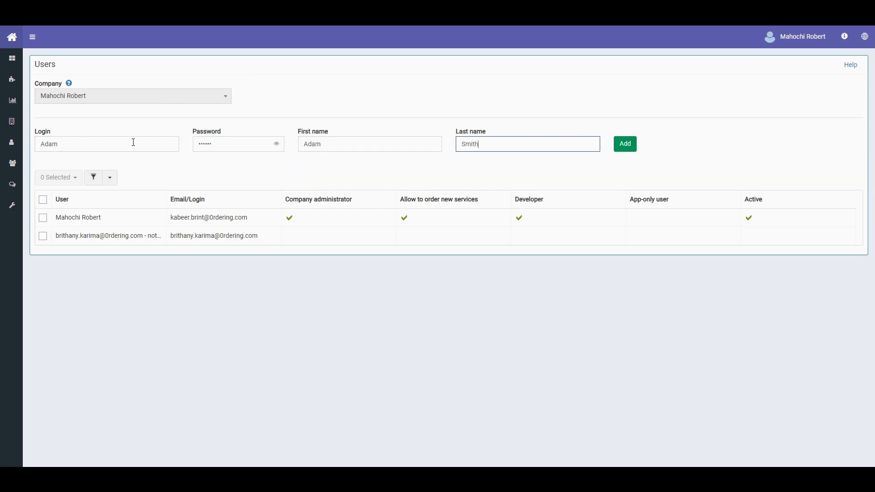
left_click(621, 147)
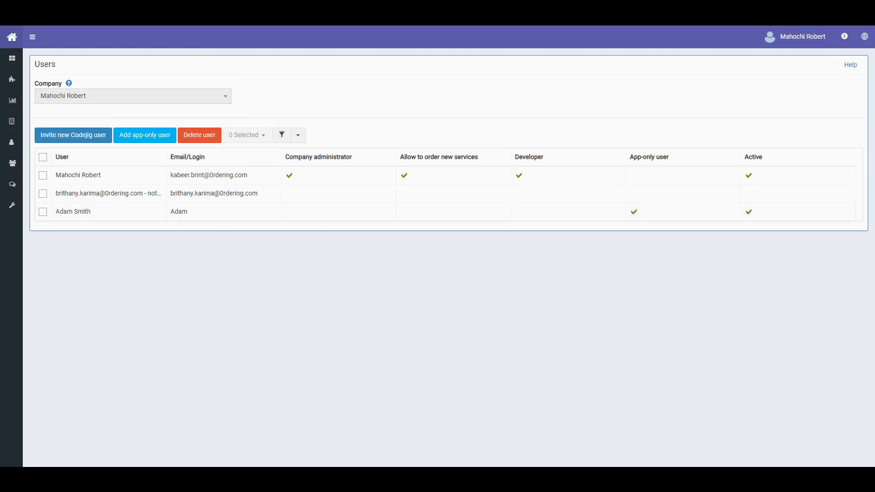
mouse_move(10, 35)
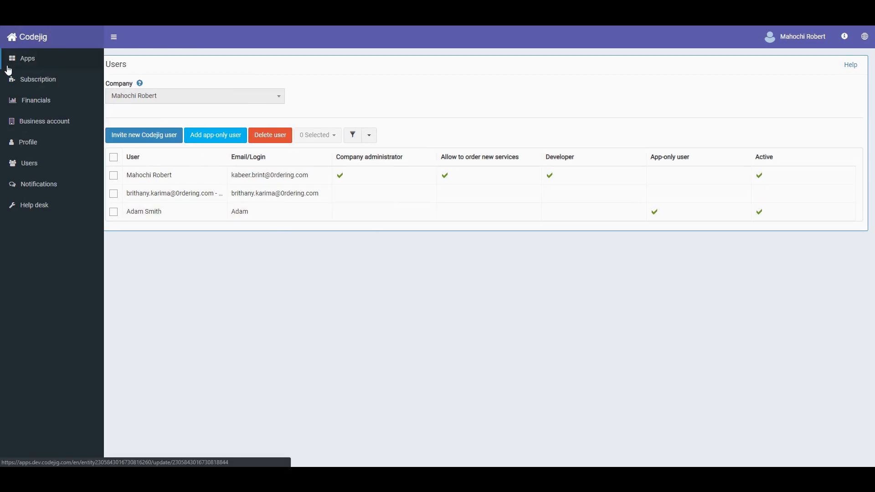
- Show Subscription's Developer licenses: 1 purchased, 1 in use, 0 available
left_click(76, 81)
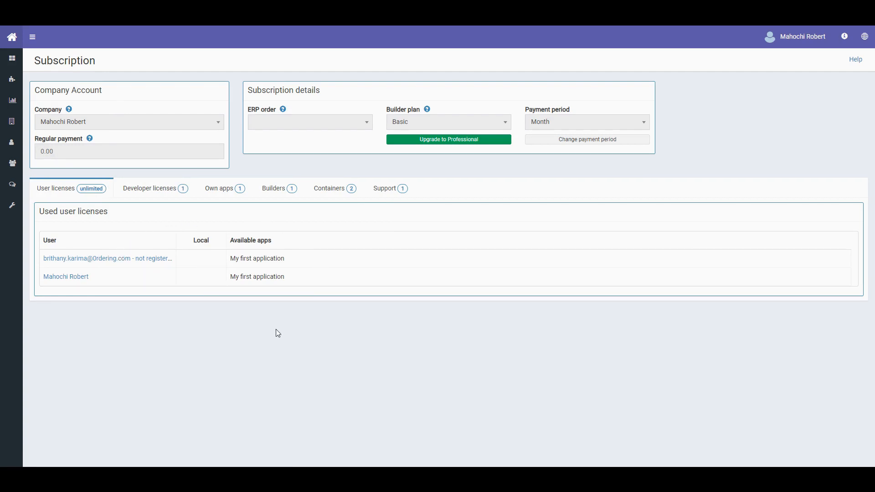
left_click(154, 189)
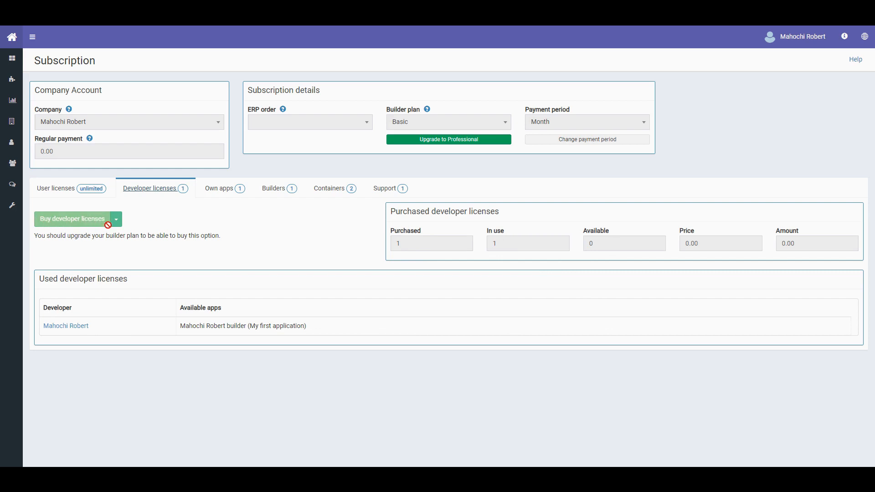
- Try upgrading to Professional, then go to Profile and start adding a payment card
left_click(451, 139)
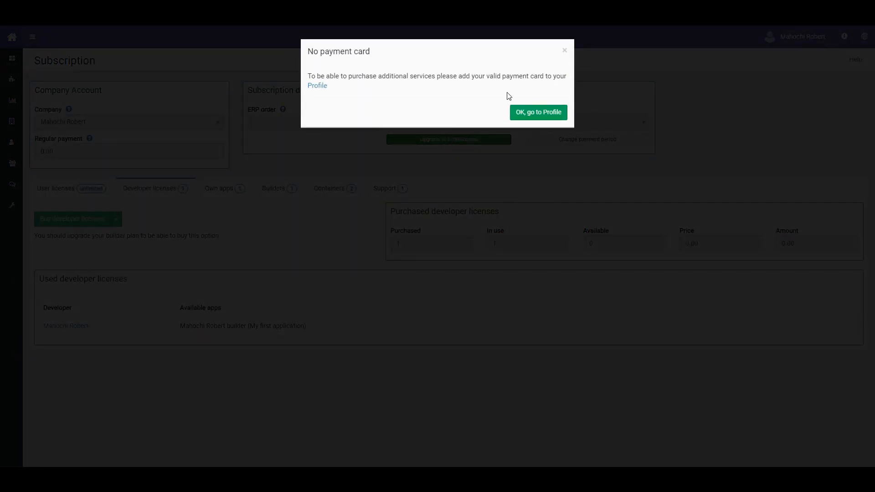
left_click(539, 113)
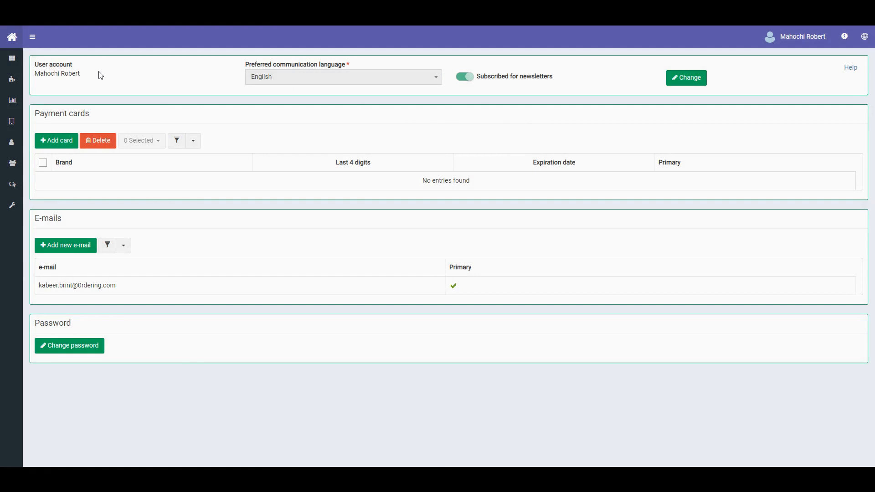
left_click(59, 147)
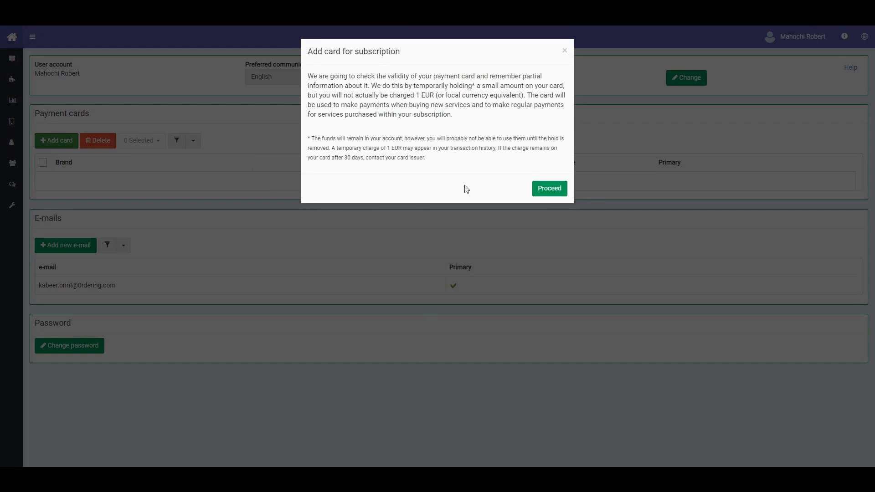
- Enter a card number on the QuickPay form, then abandon it and return to Profile
left_click(538, 191)
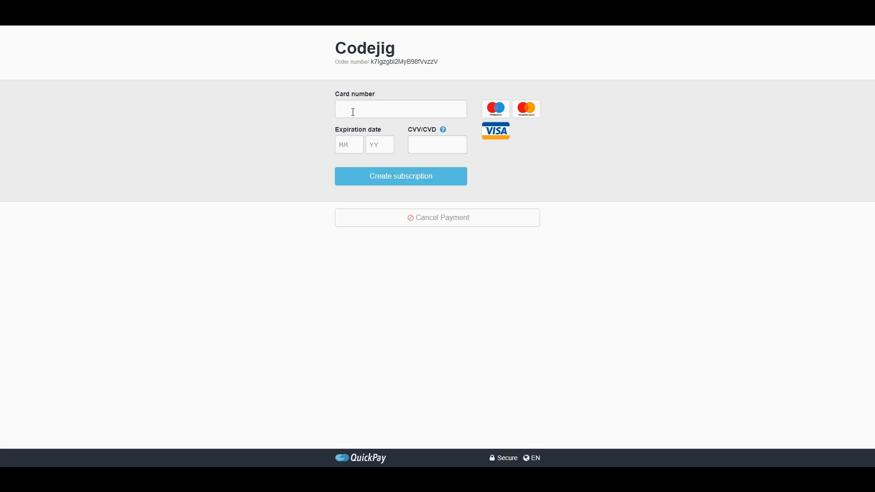
left_click(354, 112)
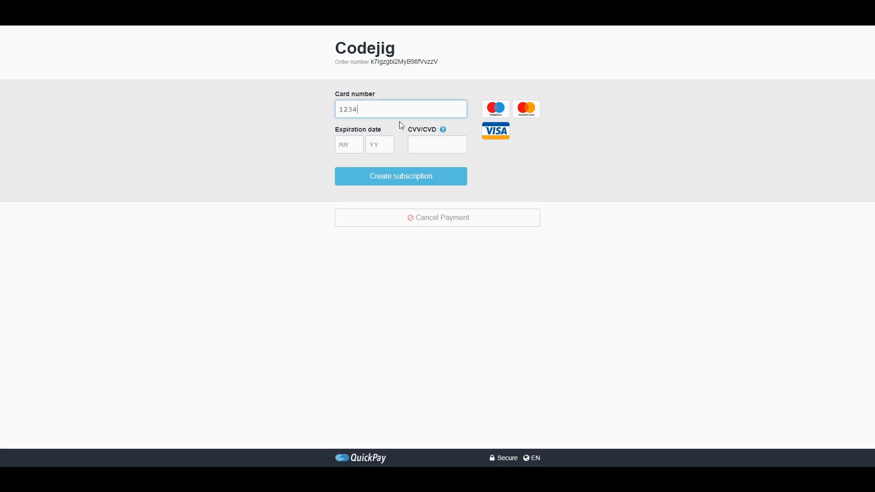
left_click(9, 26)
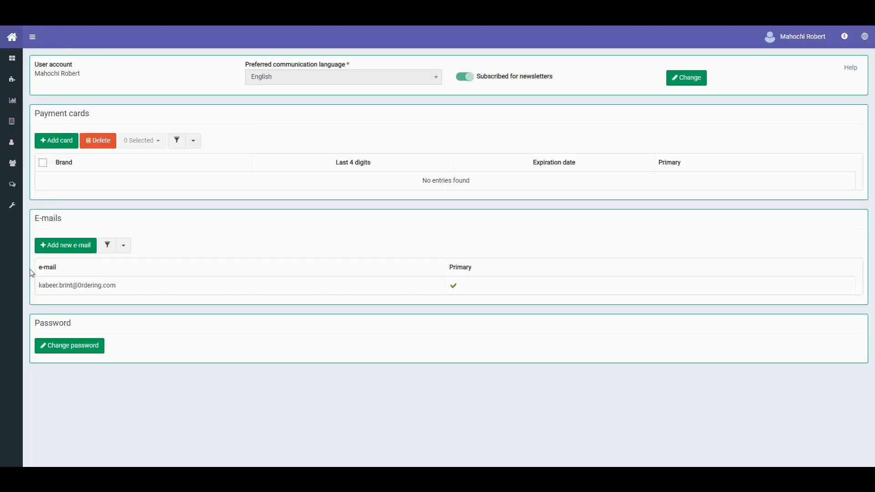
- Add another e-mail address as non-primary and submit it for verification
left_click(75, 249)
left_click(115, 252)
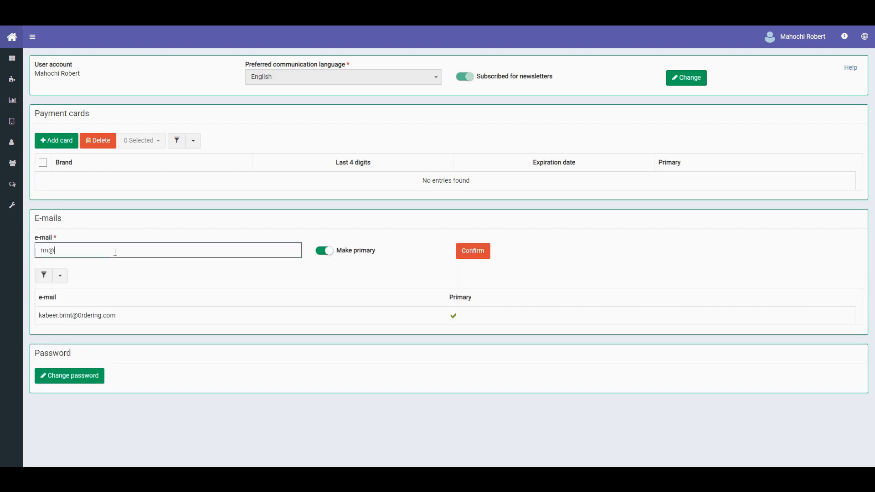
left_click(324, 251)
left_click(474, 256)
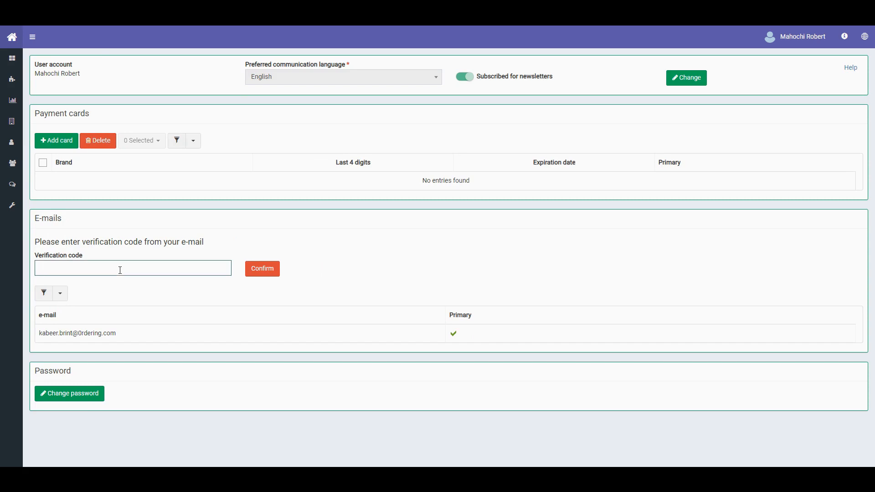
- Open the Change password section and go through the new and repeat password fields
left_click(94, 392)
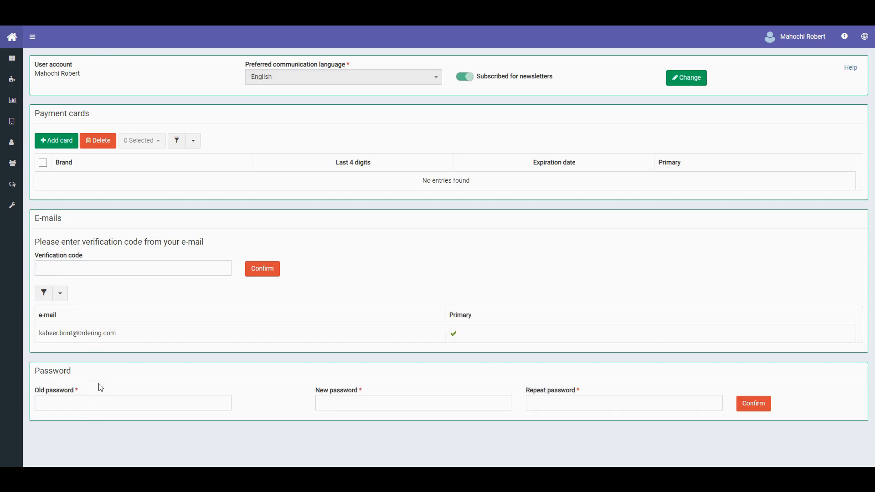
left_click(370, 403)
left_click(566, 406)
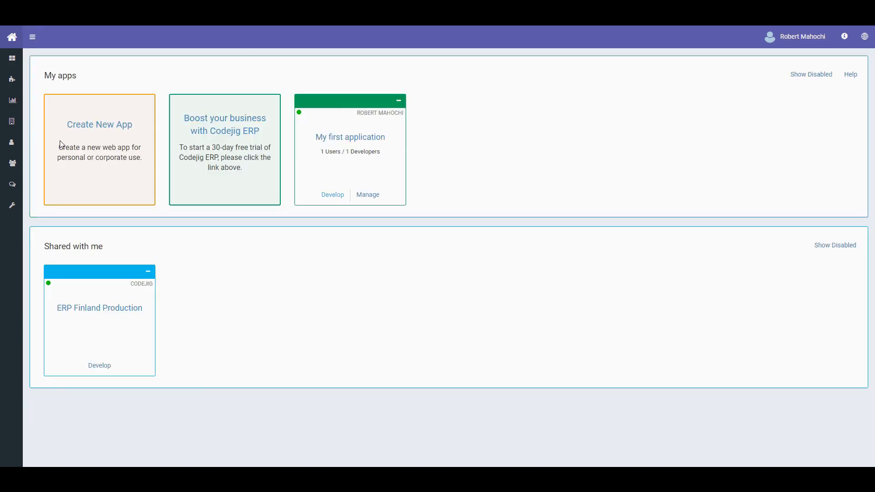
- Create a personal app named 'Another application' with 'me' as owner
left_click(101, 126)
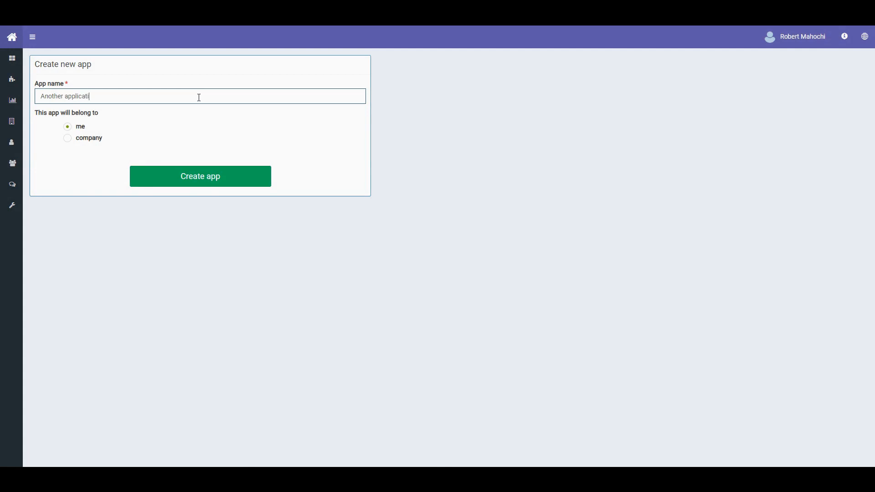
left_click(199, 178)
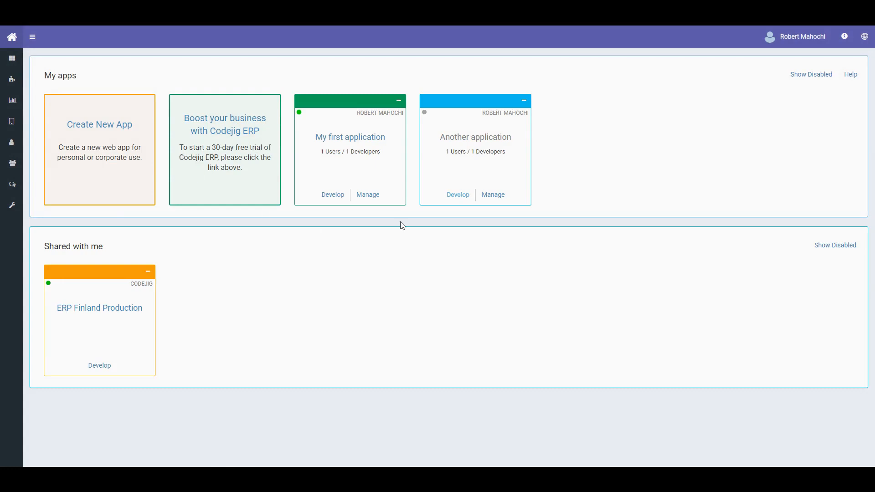
left_click(456, 196)
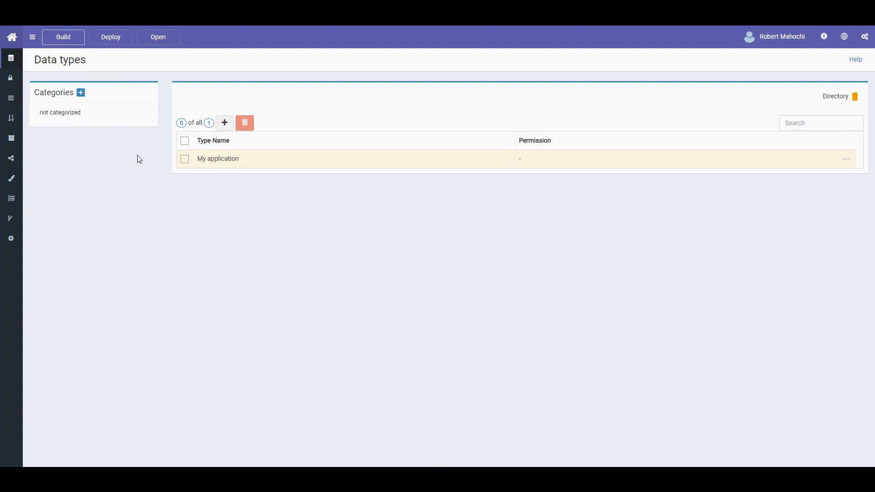
mouse_move(67, 37)
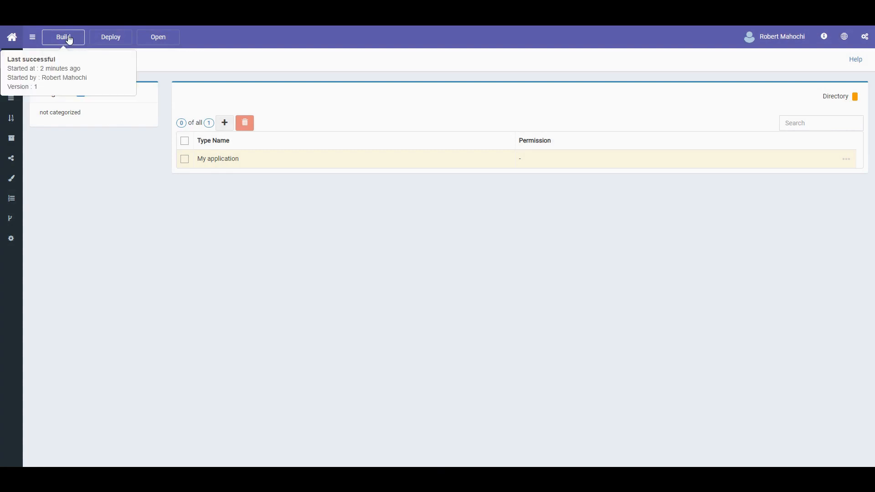
mouse_move(115, 40)
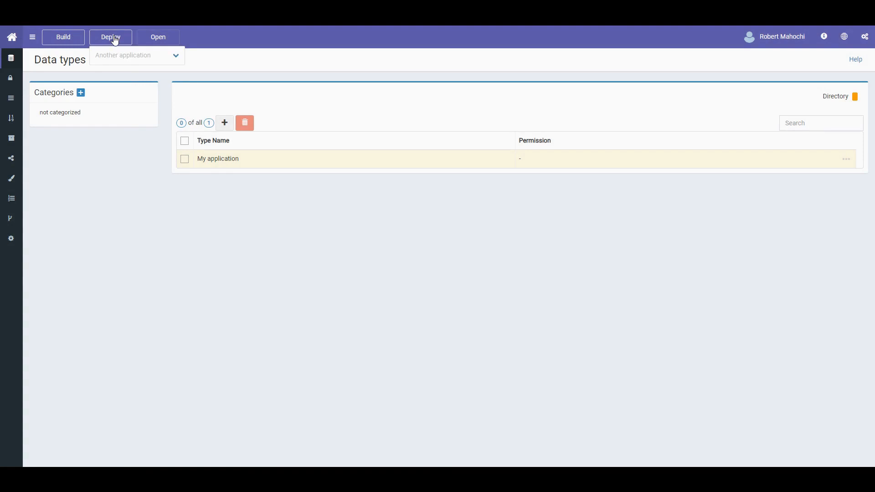
left_click(176, 55)
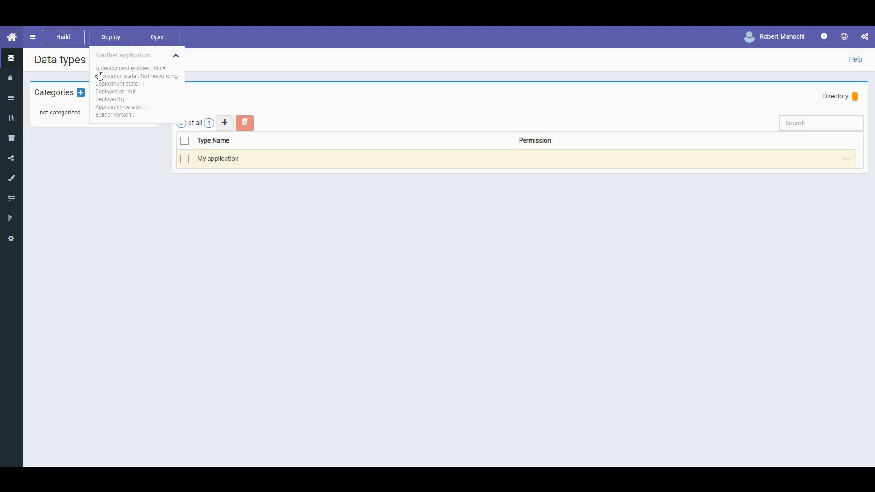
left_click(121, 70)
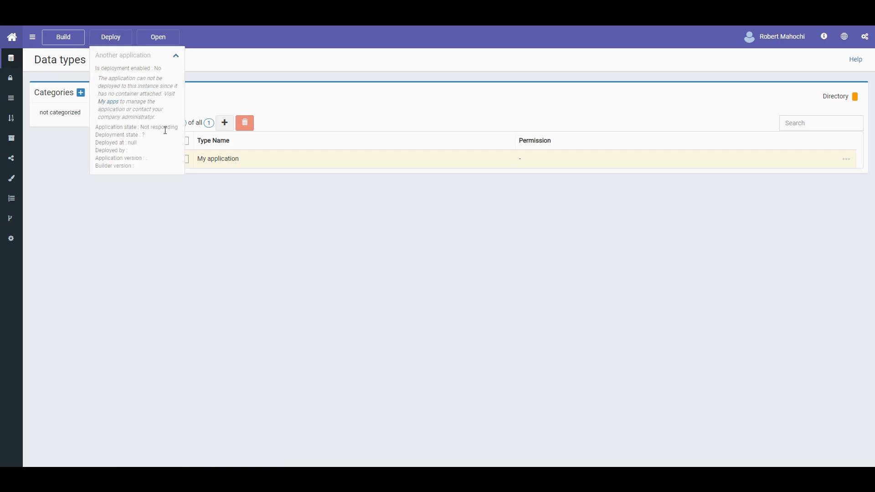
left_click_drag(108, 94, 163, 97)
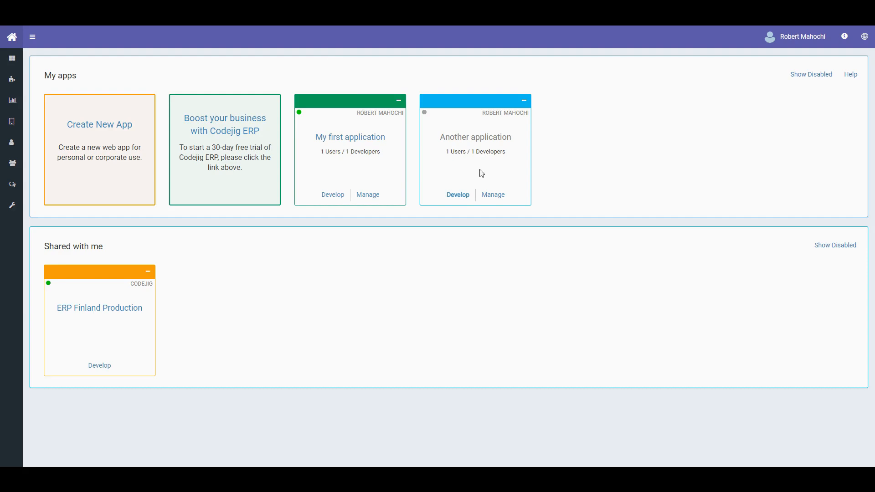
- Assign Another application to the running basic container, save, and return to My apps
left_click(499, 196)
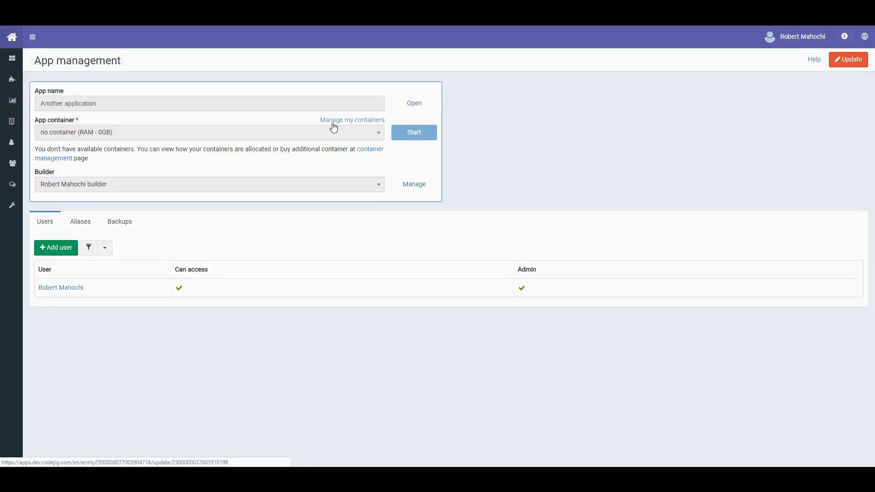
left_click(352, 121)
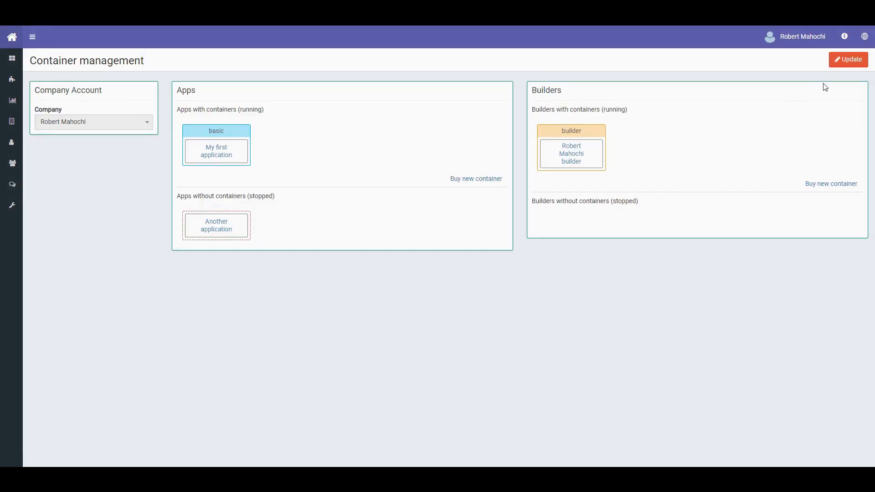
left_click(842, 64)
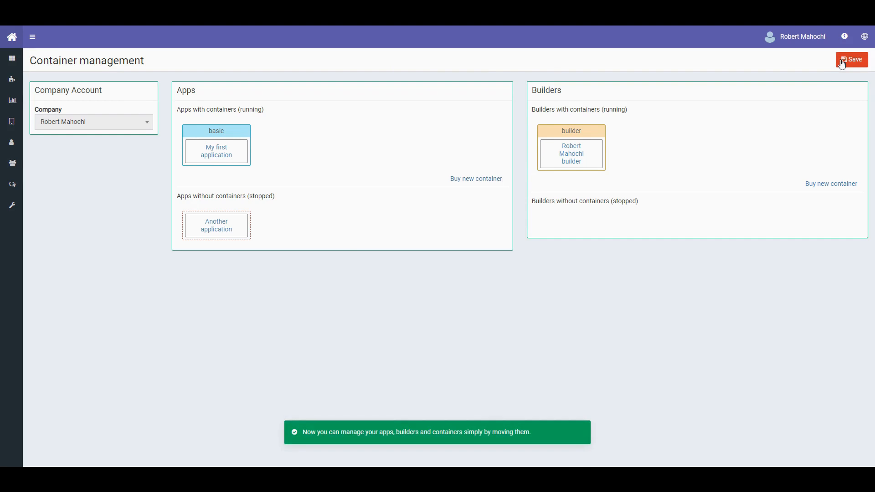
mouse_move(216, 157)
left_mouse_down()
mouse_move(214, 231)
mouse_move(219, 156)
left_mouse_up()
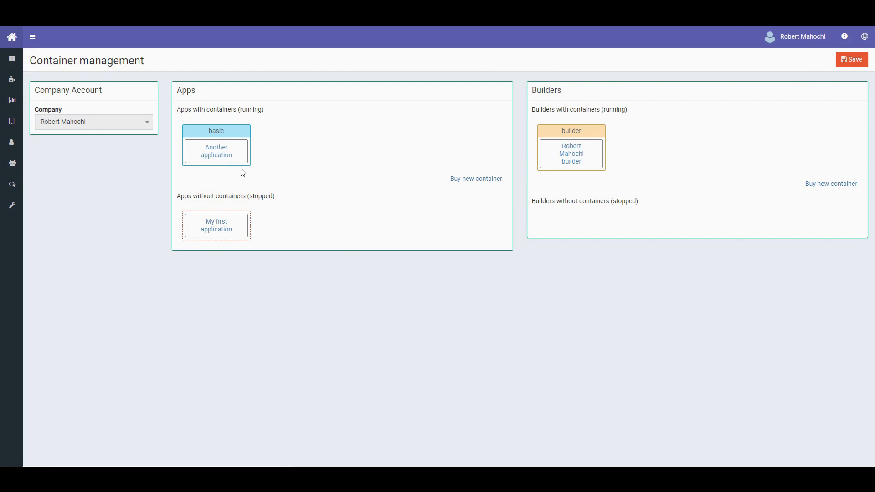
left_click(840, 61)
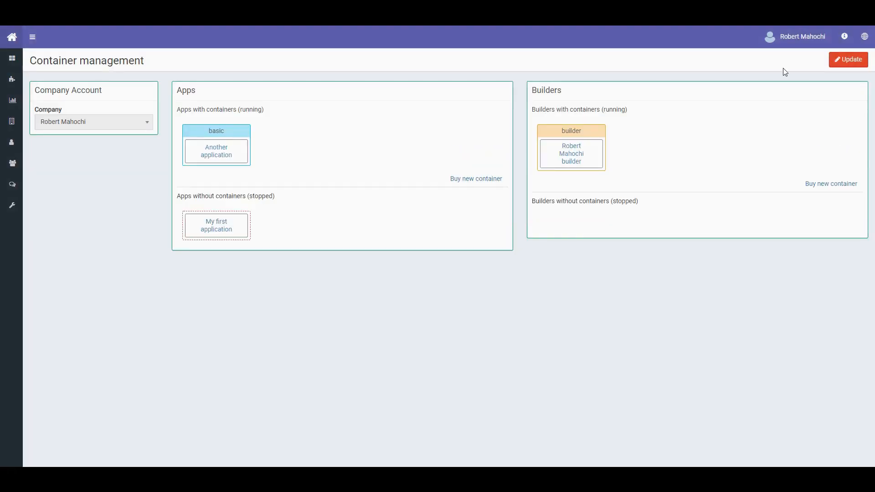
left_click(11, 38)
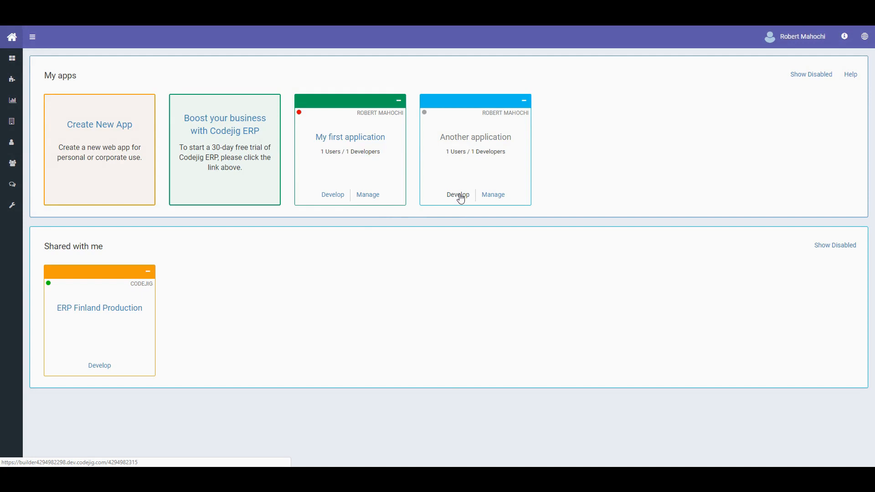
- Deploy Another application from its builder and confirm the deployment
left_click(458, 195)
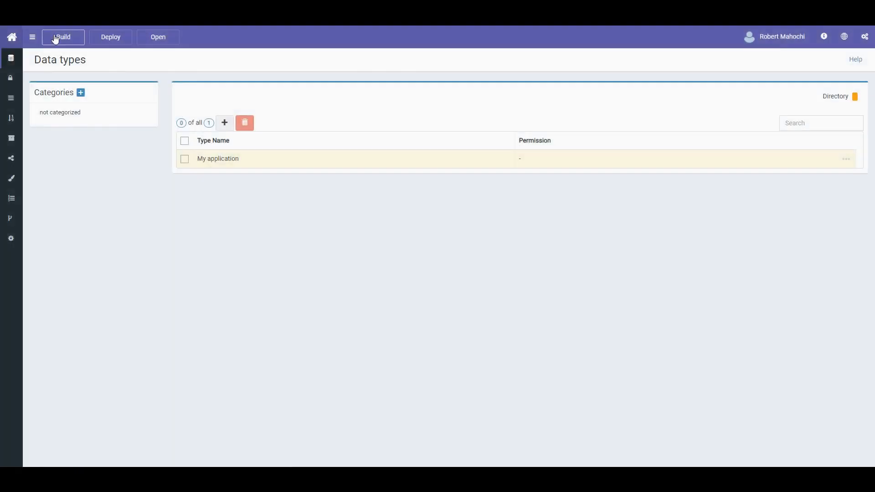
left_click(111, 39)
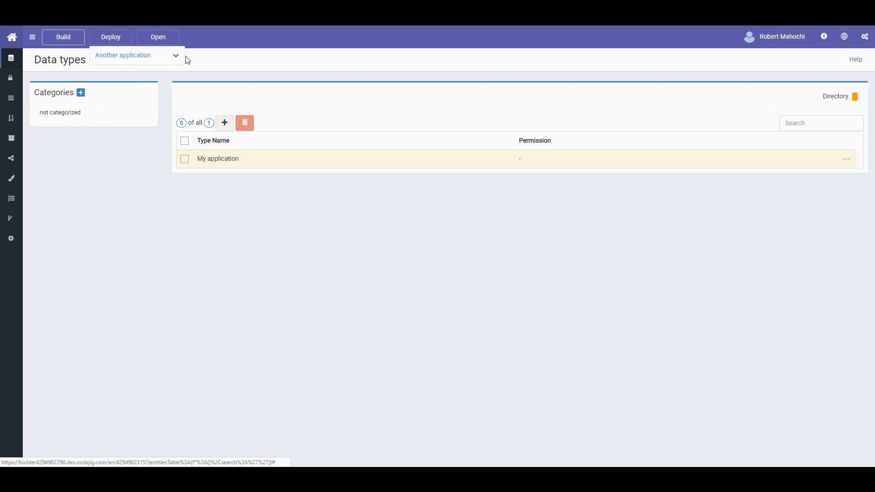
left_click(139, 57)
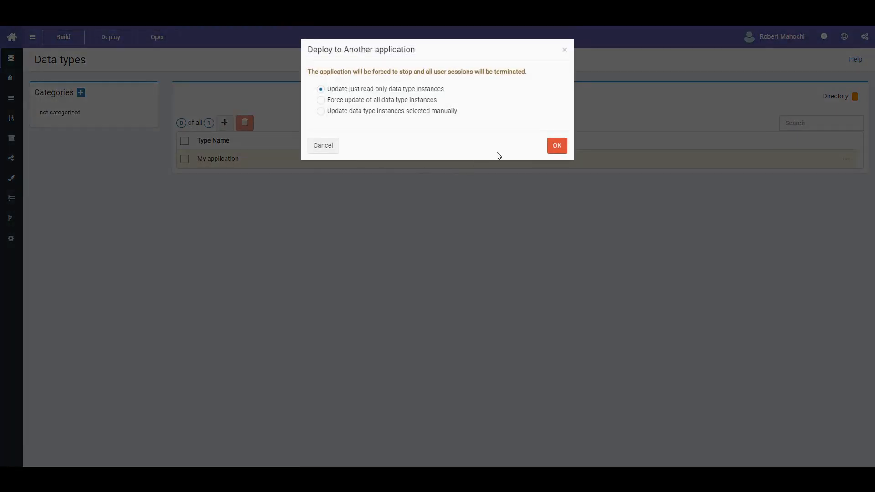
left_click(556, 138)
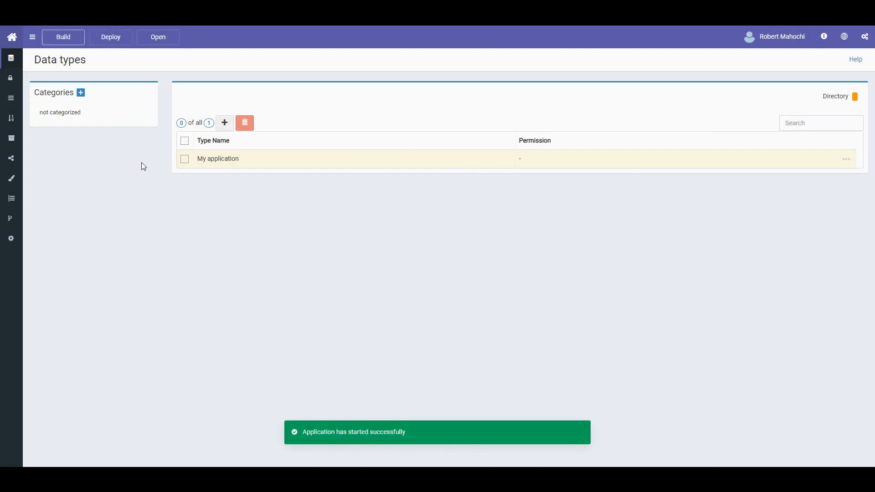
- Open the running Another application and compare both apps' container status indicators
left_click(165, 38)
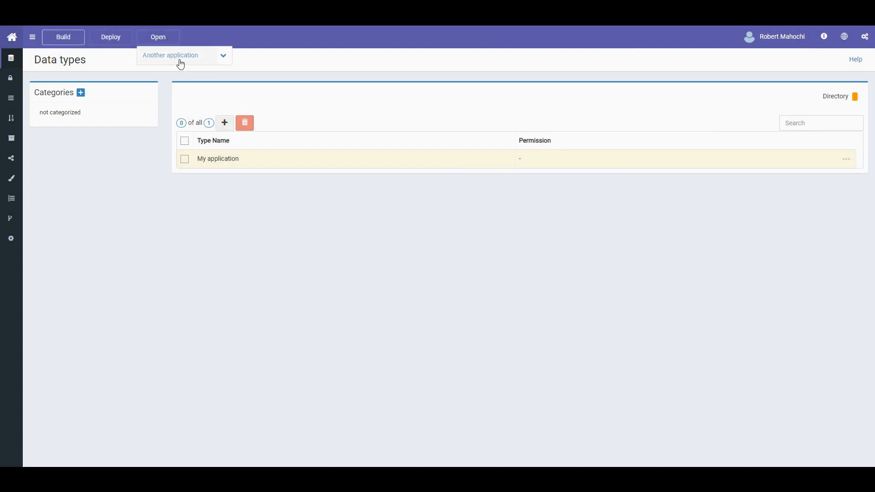
left_click(203, 60)
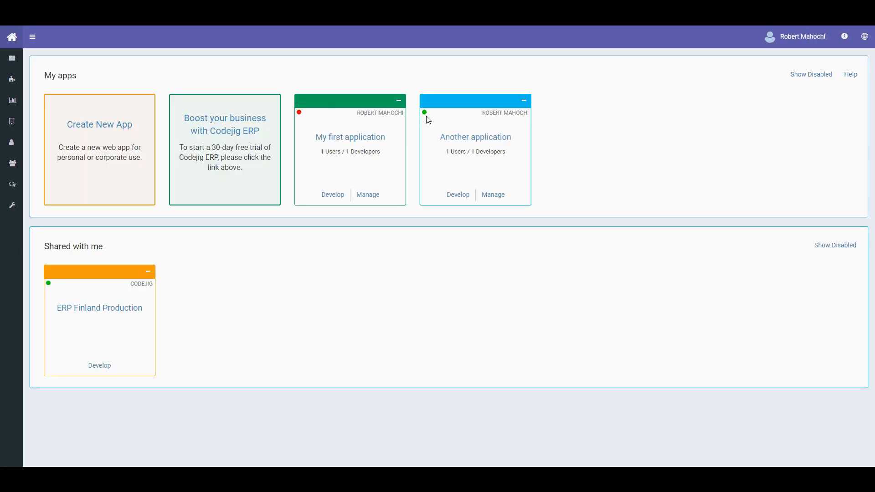
mouse_move(428, 119)
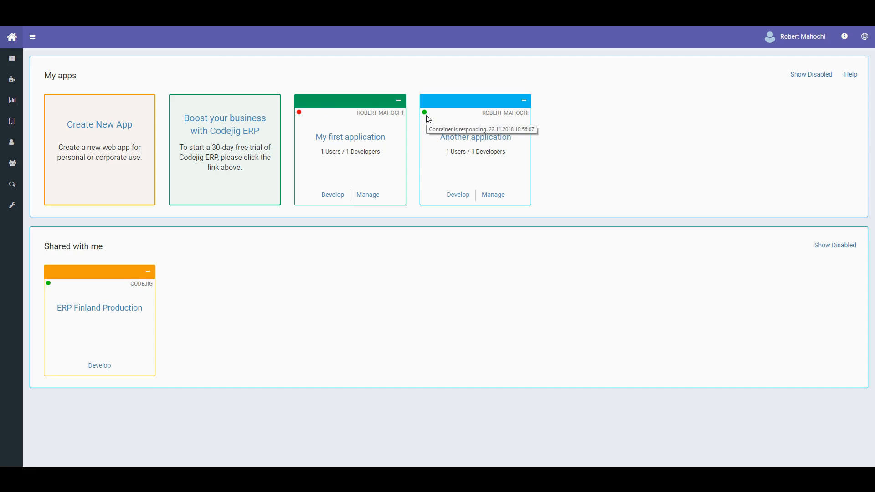
mouse_move(301, 116)
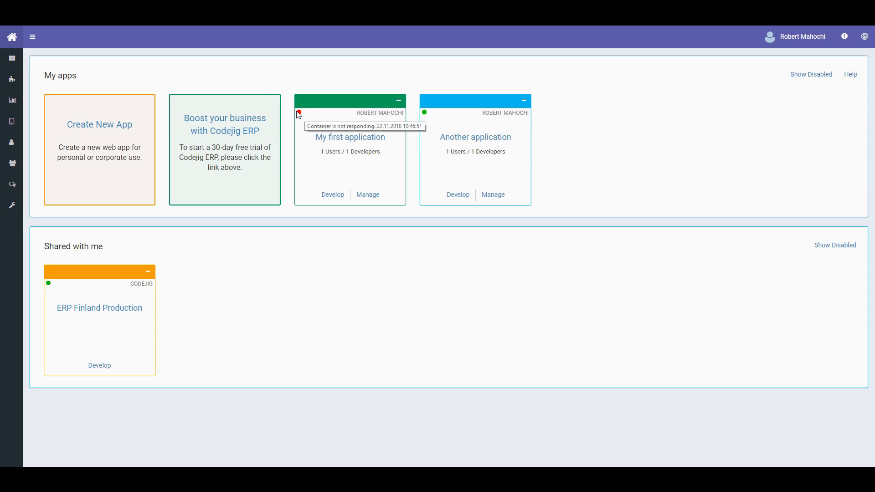
mouse_move(22, 86)
left_click(53, 89)
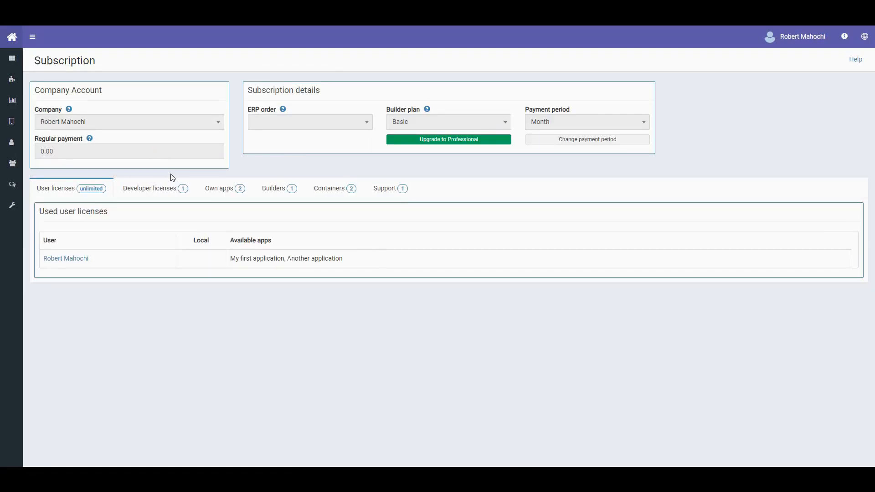
- Review the subscription's Containers and Own apps tabs, showing 2 of 10 licences used
left_click(319, 198)
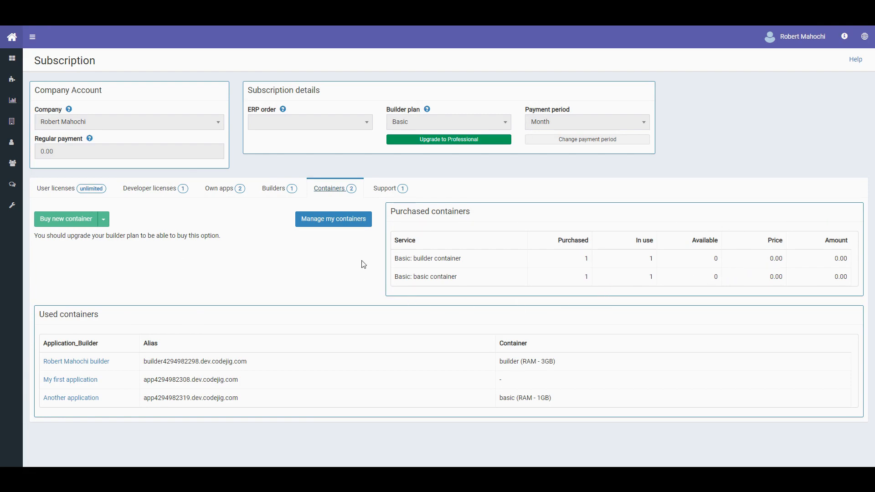
left_click(223, 189)
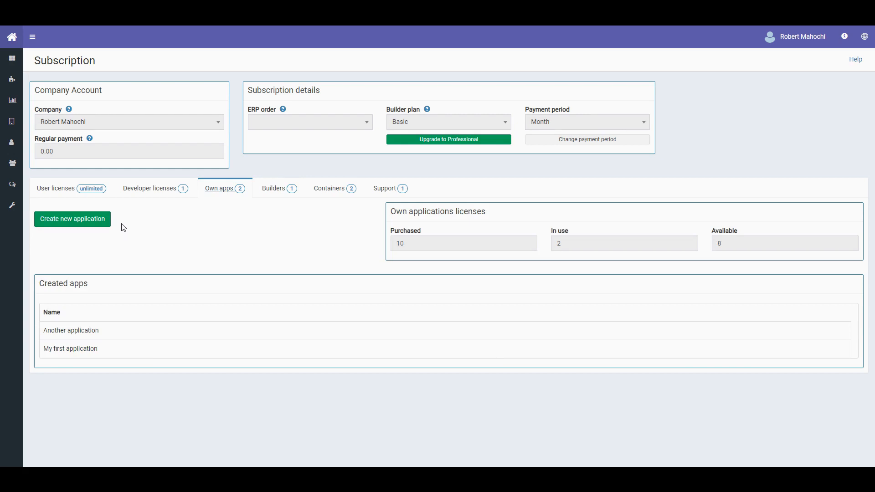
- Open Financials and expand, then collapse, the next payment details (0.00 EUR, 22.12.2018)
mouse_move(18, 94)
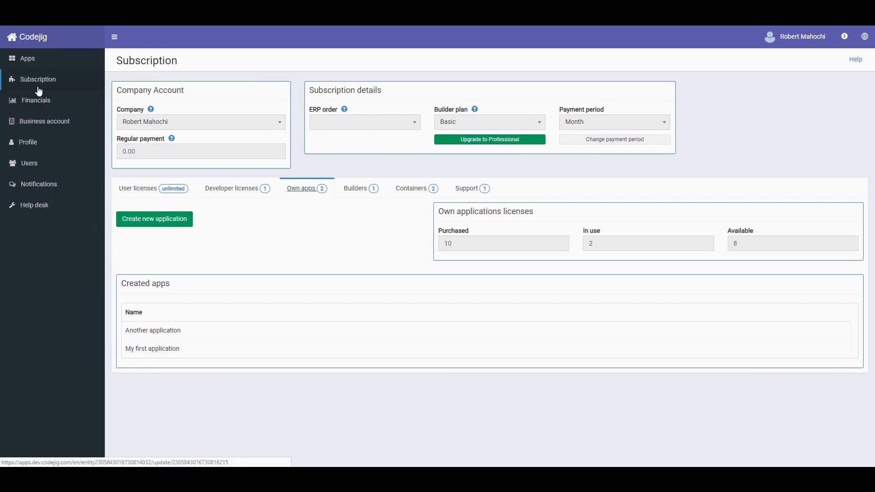
left_click(69, 104)
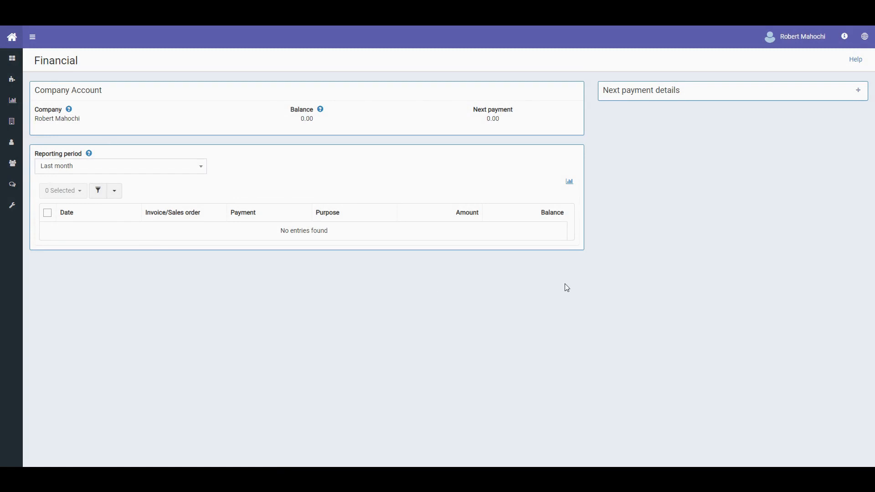
left_click(858, 91)
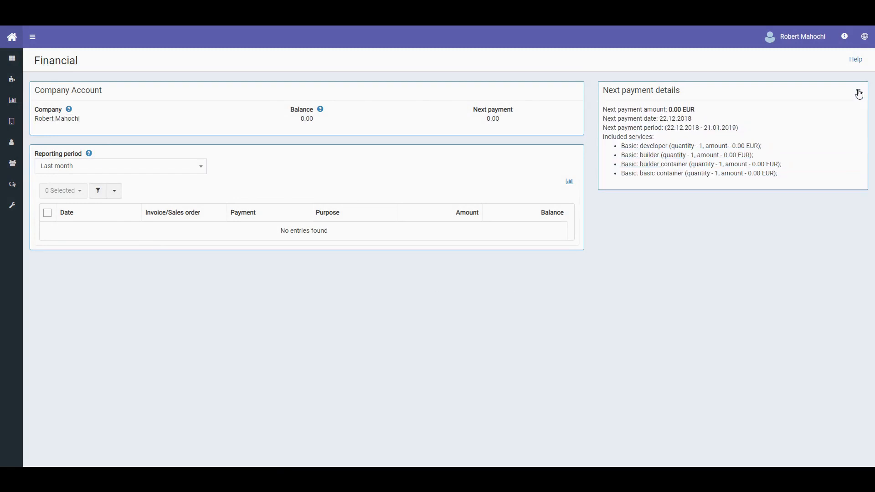
left_click(859, 93)
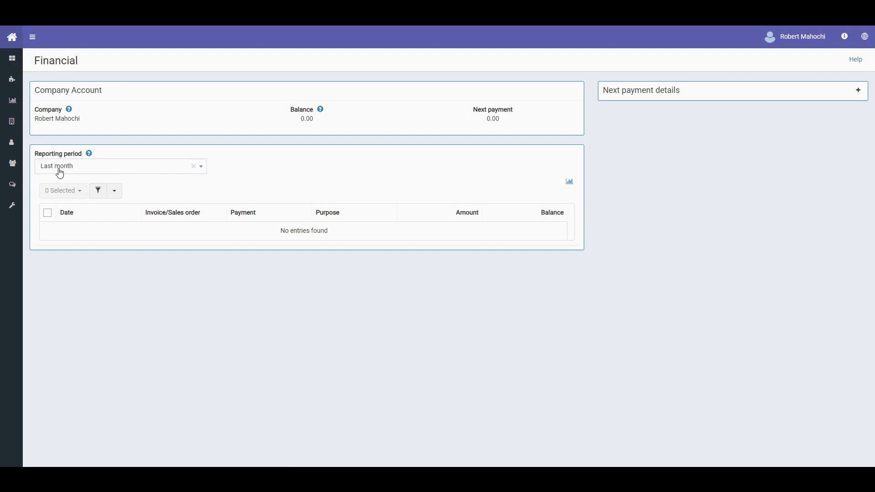
mouse_move(20, 132)
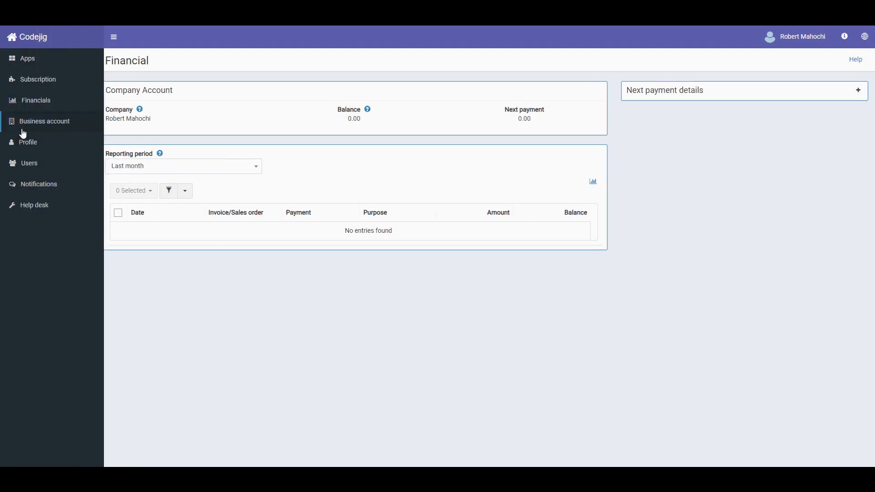
- Compare RM company's and the individual account's business details, then view the empty Notifications page
left_click(83, 124)
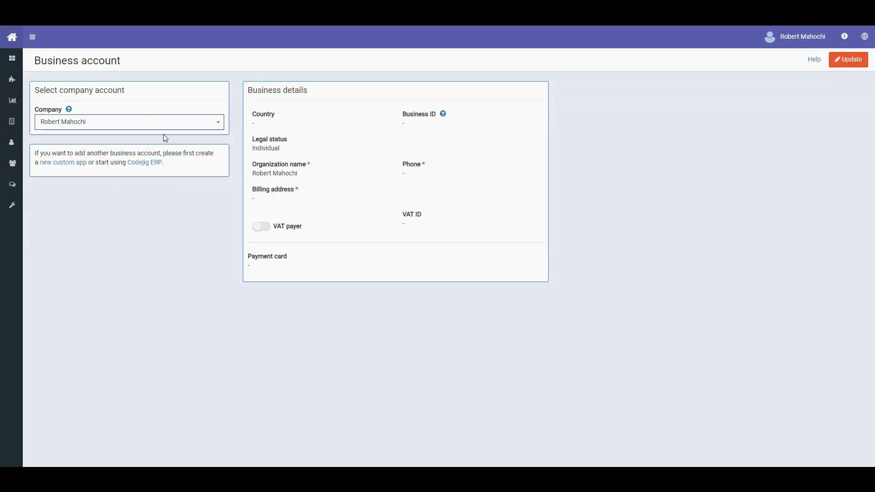
left_click(141, 127)
left_click(103, 168)
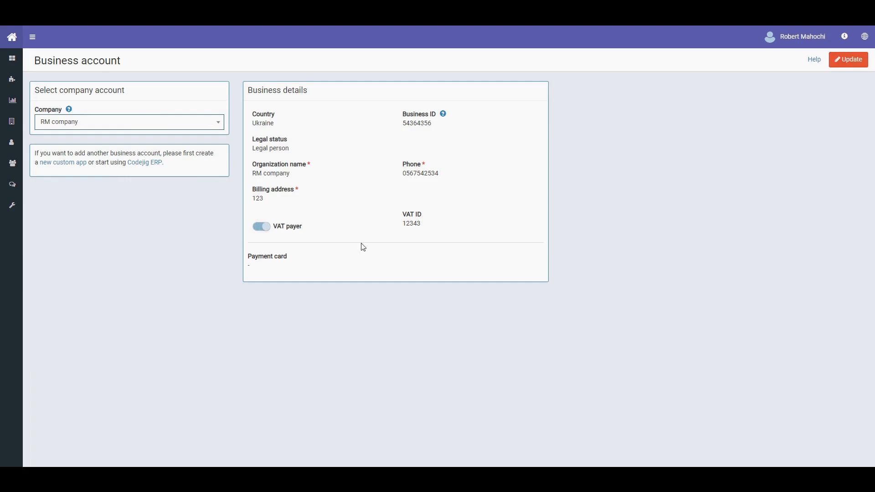
left_click(174, 124)
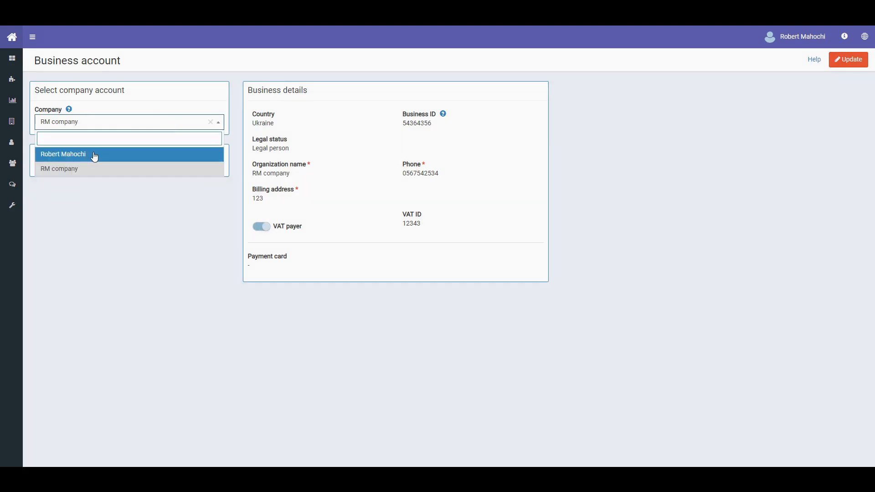
left_click(94, 157)
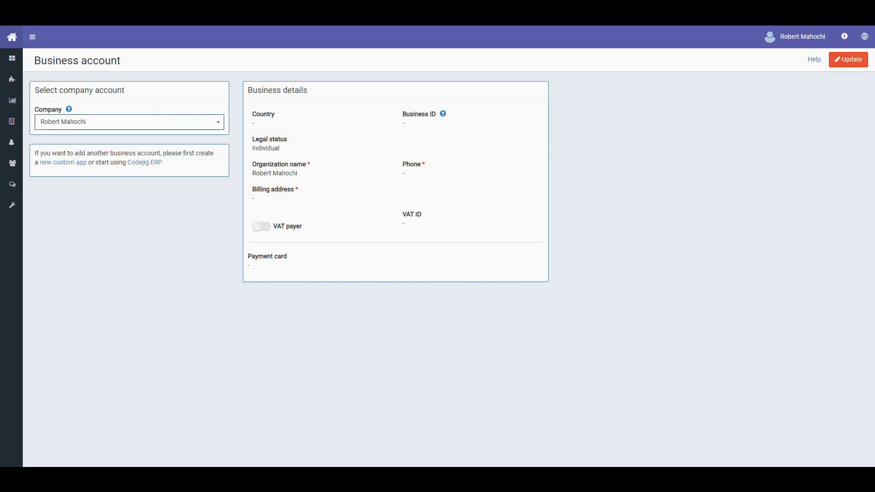
mouse_move(10, 103)
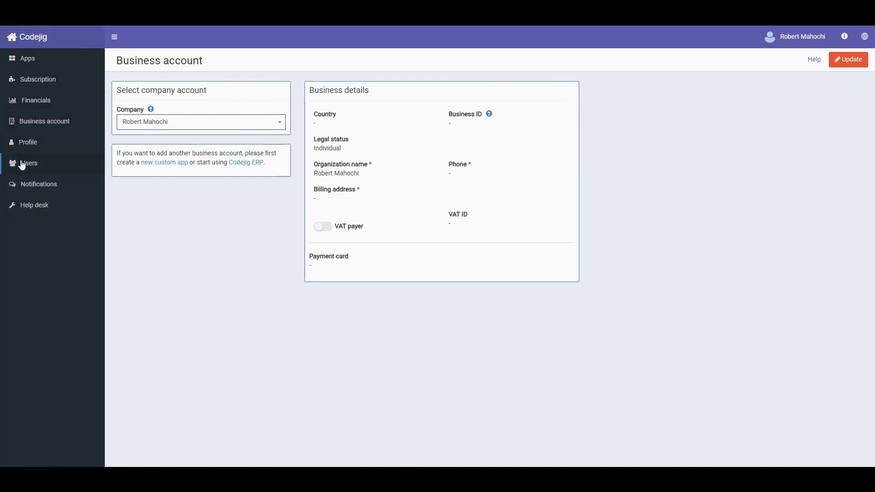
left_click(58, 188)
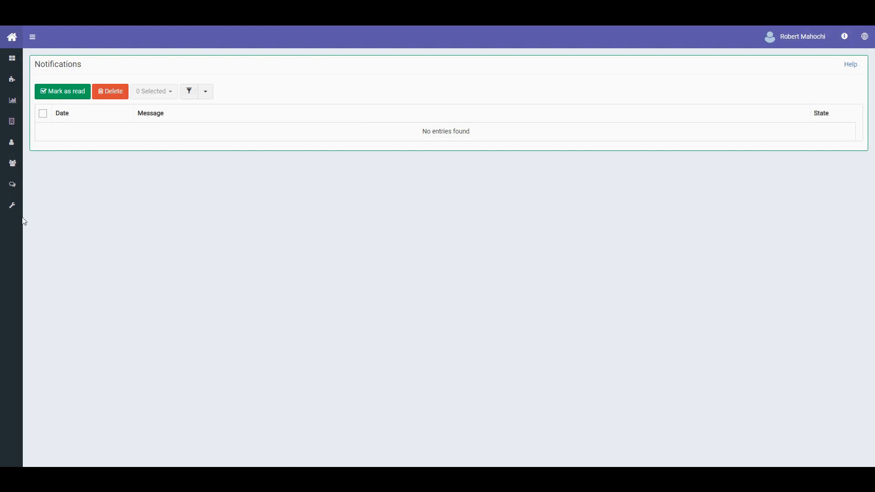
- Start a new support ticket titled 'The application does not opened after deploy'
left_click(63, 207)
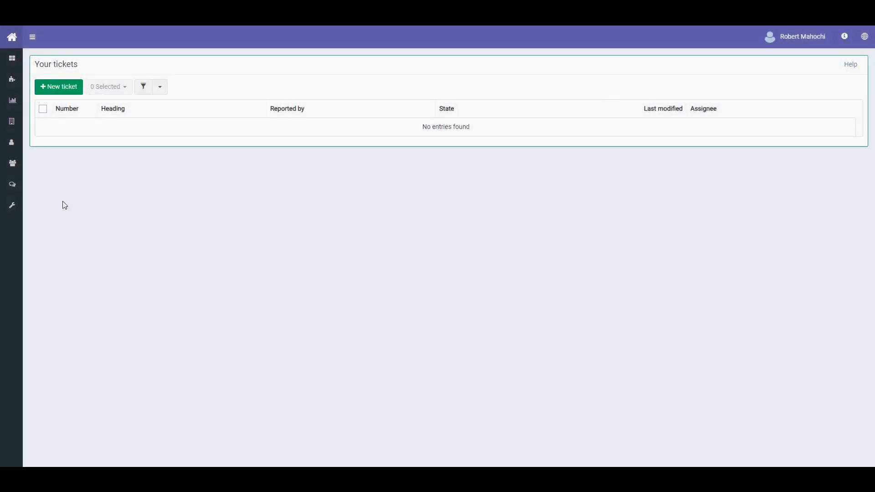
left_click(71, 93)
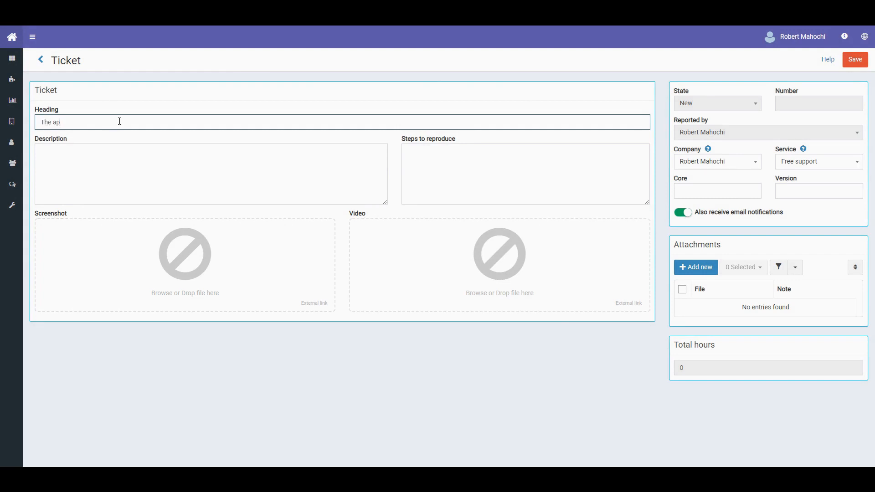
type("plication does not opened")
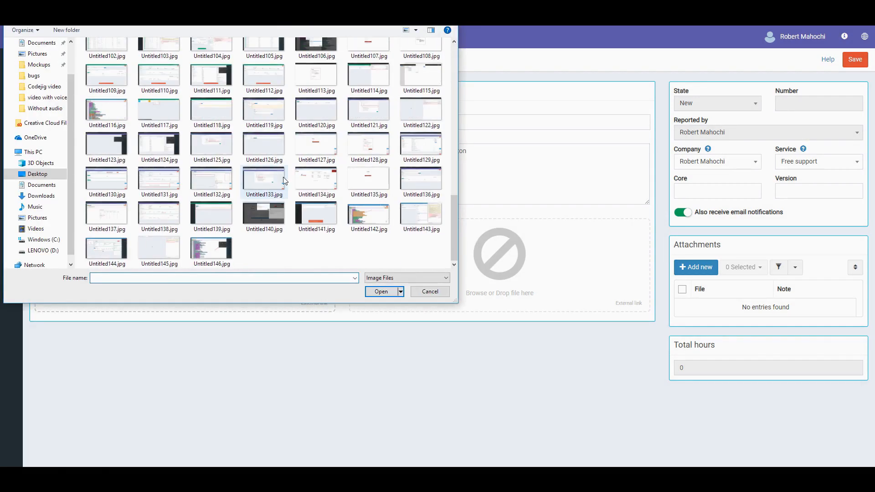
key("Escape")
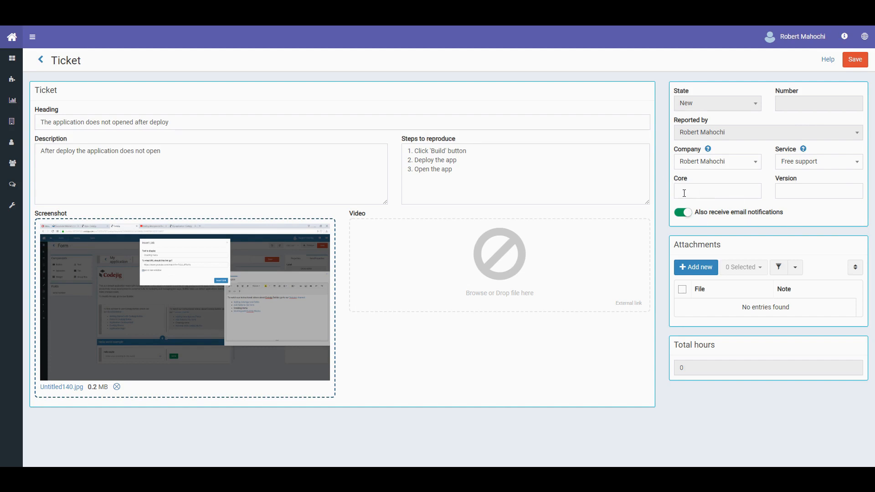
- Fill in Core 4.1.6013 and Version 1.1.996, add an attachment row, and save the ticket
left_click(844, 36)
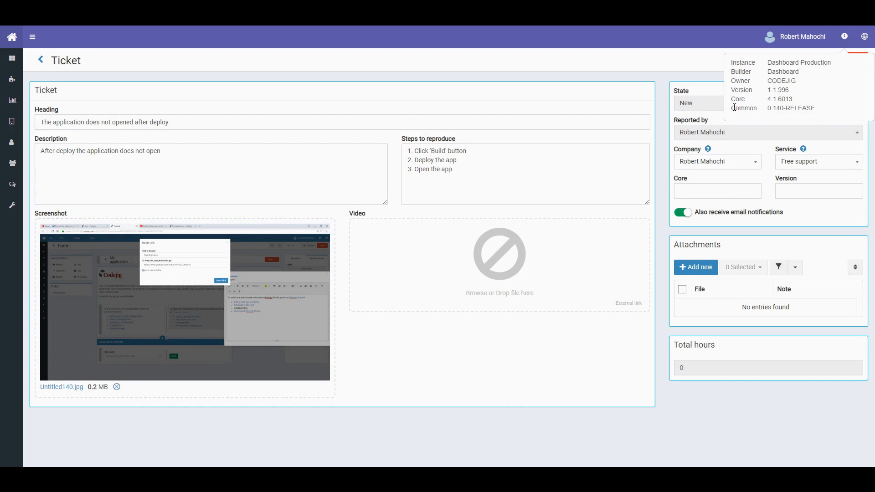
left_click_drag(769, 99, 792, 99)
key("ctrl+c")
left_click(724, 190)
key("ctrl+v")
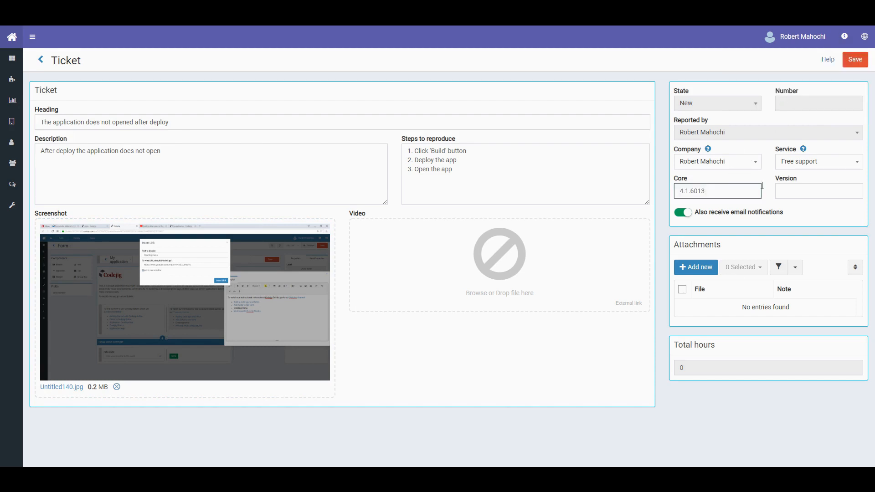
left_click(844, 36)
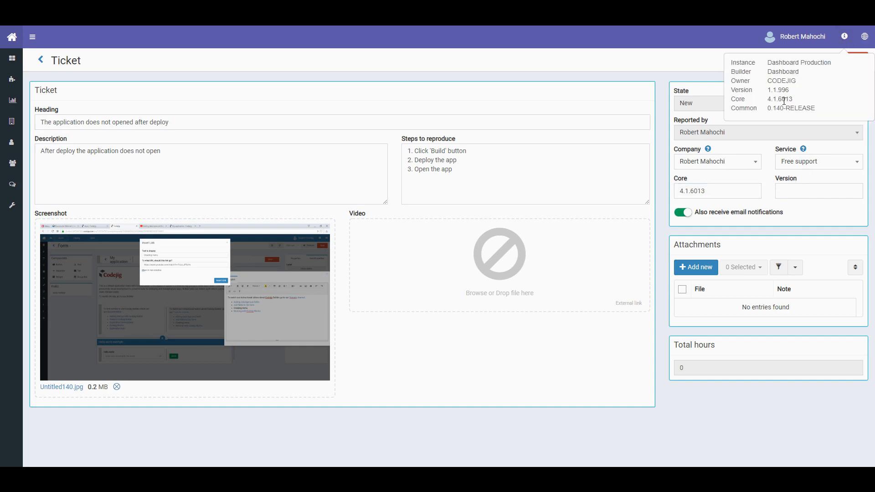
left_click_drag(768, 91, 790, 90)
key("ctrl+c")
left_click(791, 187)
key("ctrl+v")
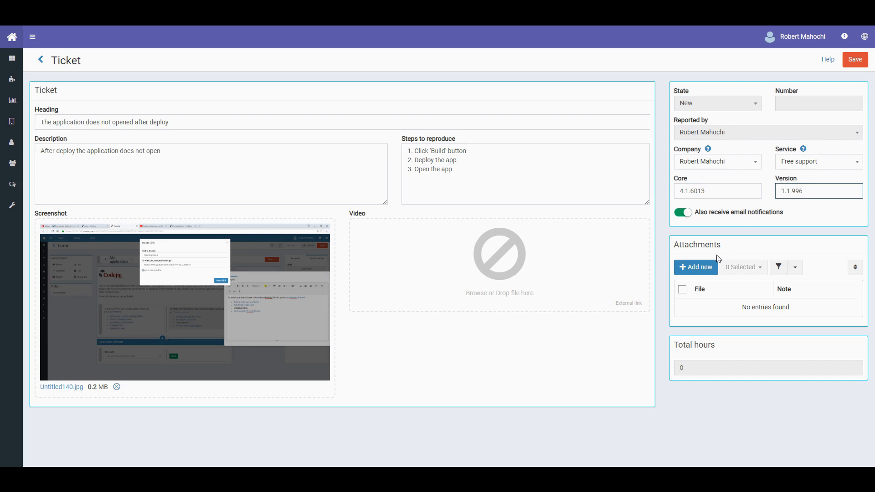
left_click(693, 264)
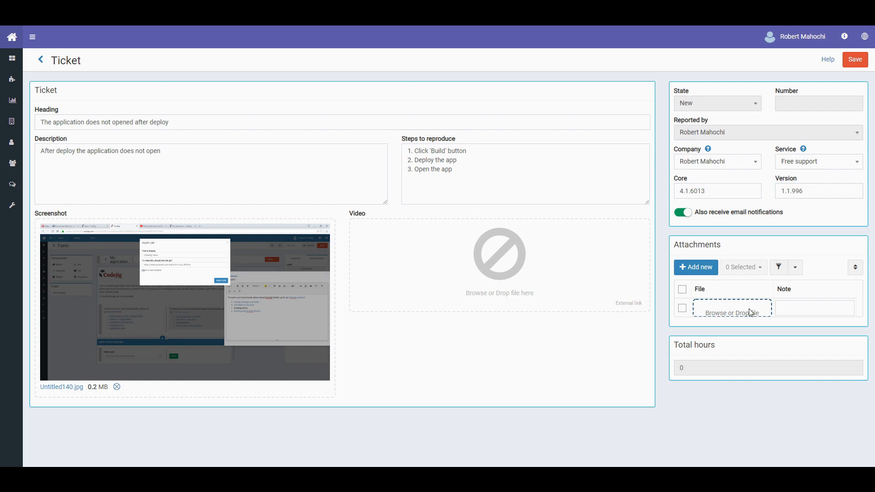
left_click(855, 62)
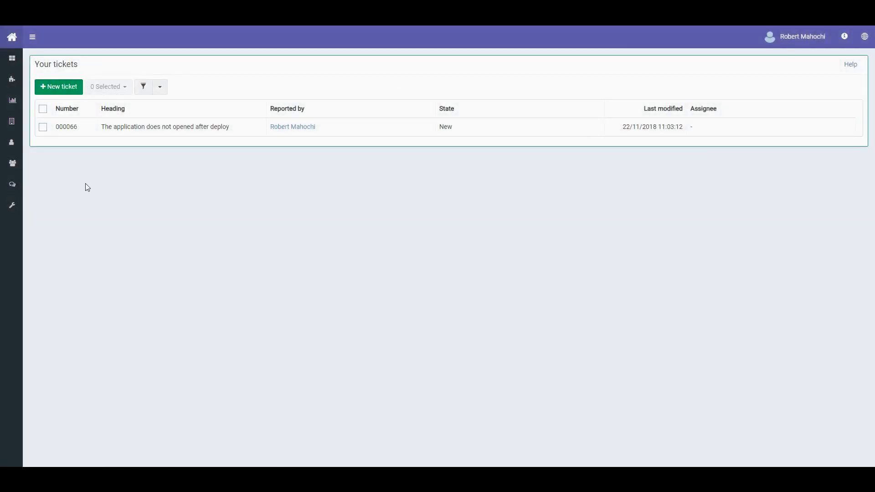
- Open My first application's management settings from Home and switch them to edit mode
left_click(13, 37)
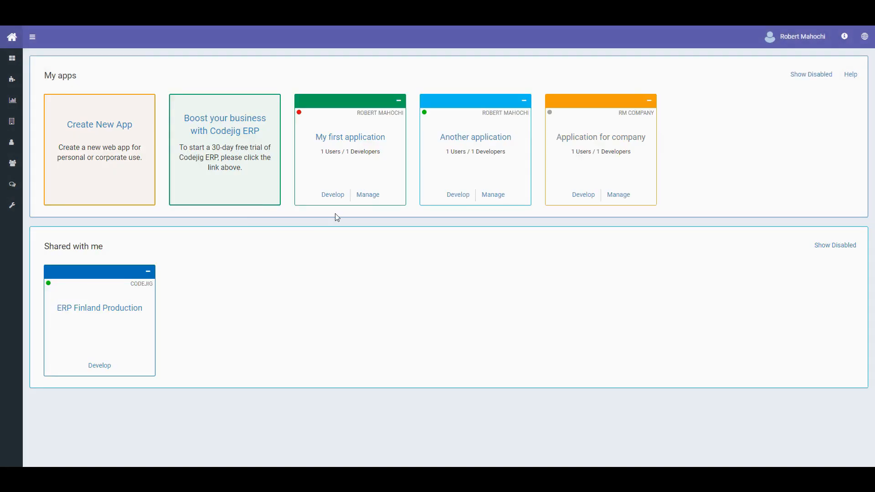
left_click(366, 195)
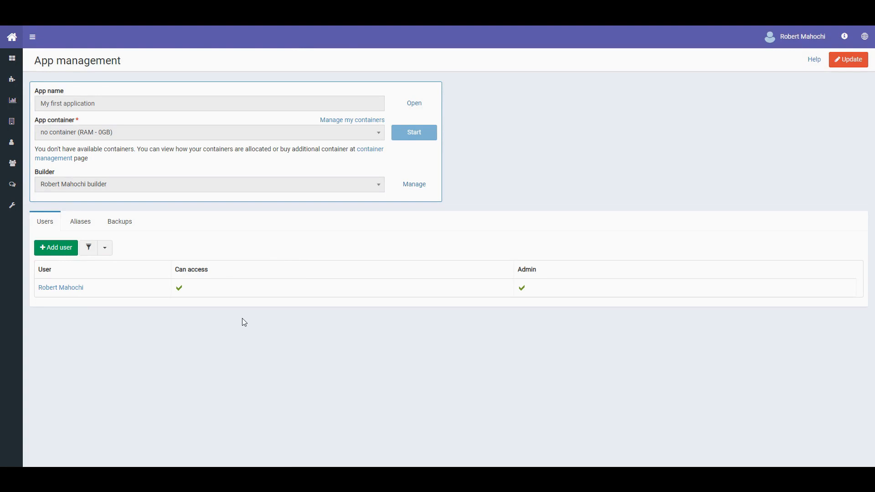
left_click(849, 63)
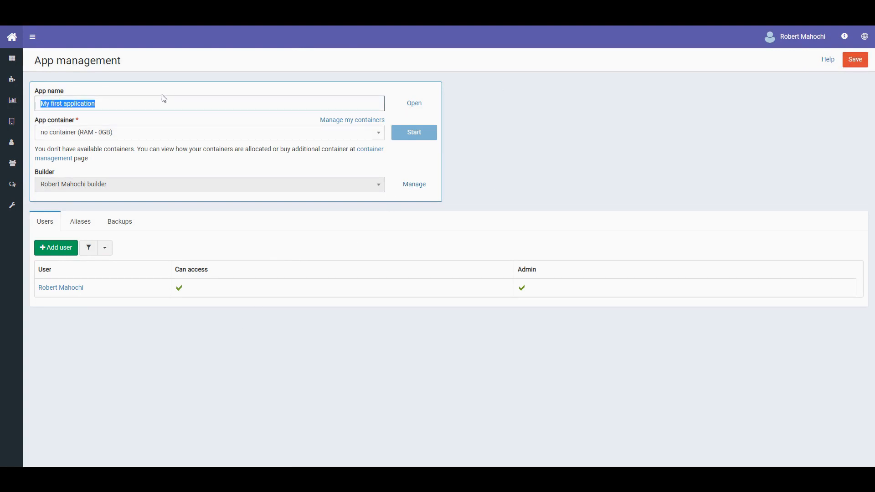
left_click(143, 104)
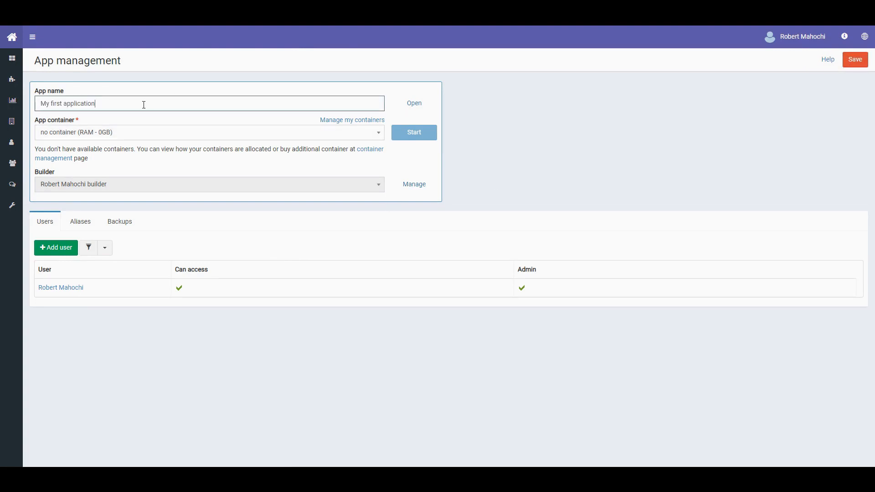
left_click_drag(33, 122, 121, 123)
left_click(123, 123)
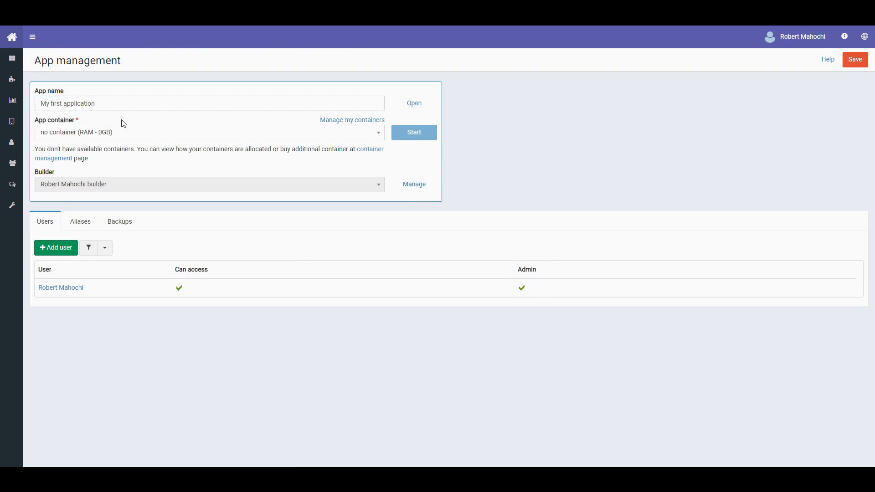
left_click_drag(41, 179, 98, 169)
left_click(98, 170)
- Review the app's Aliases and Backups tabs, then open the Builder's settings page
left_click(90, 229)
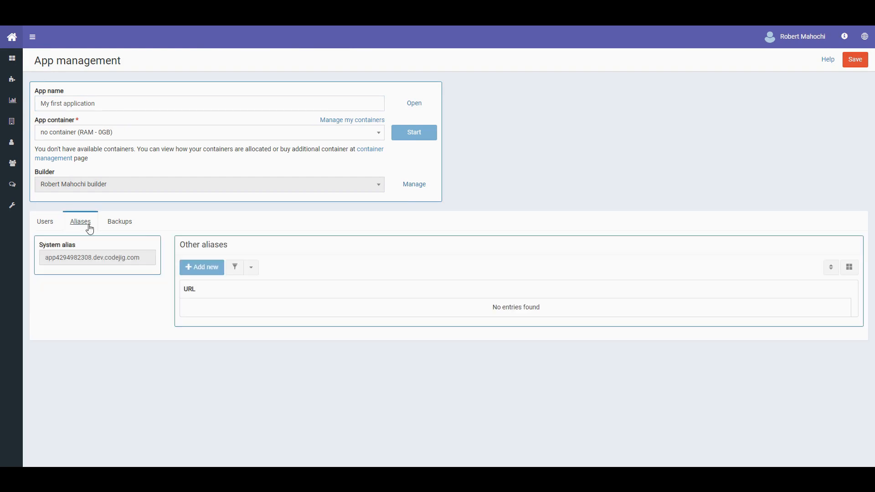
left_click(123, 226)
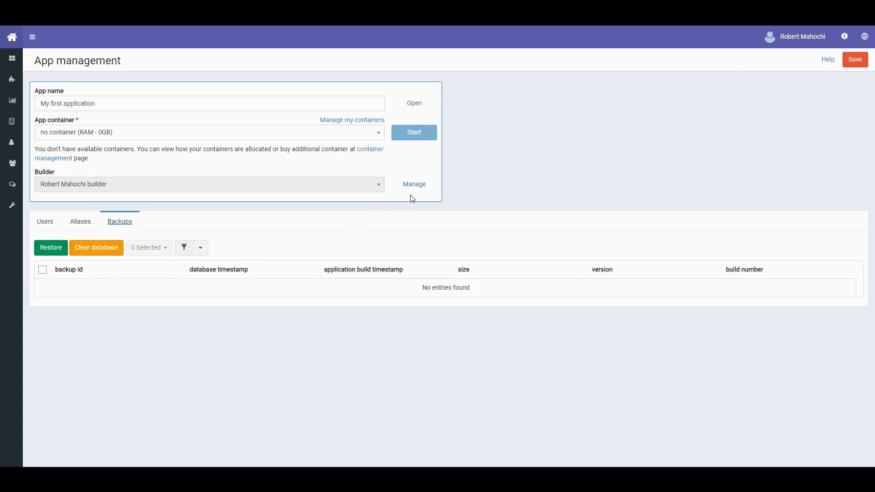
left_click(420, 185)
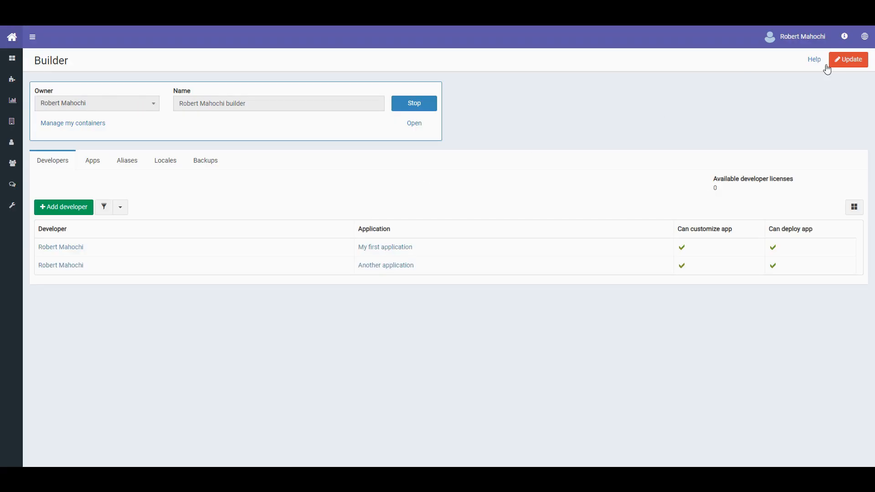
- Put the builder settings in edit mode and review its Apps, Aliases and Locales tabs
left_click(849, 60)
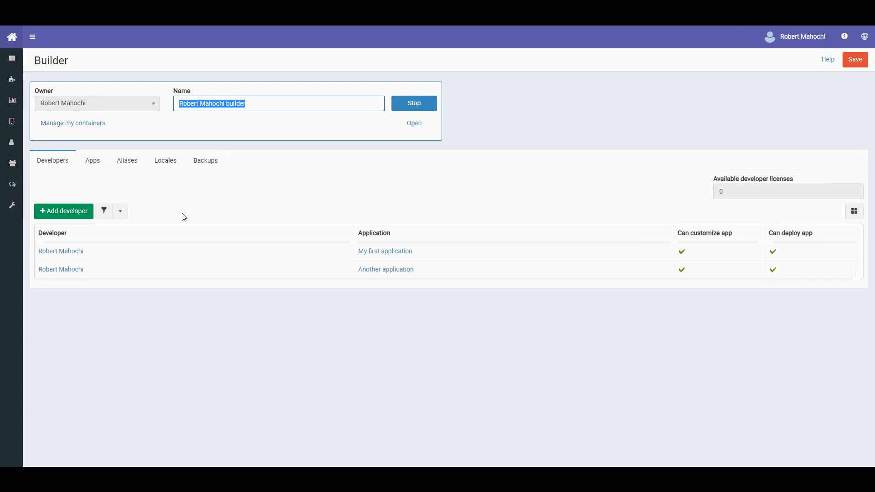
left_click(95, 165)
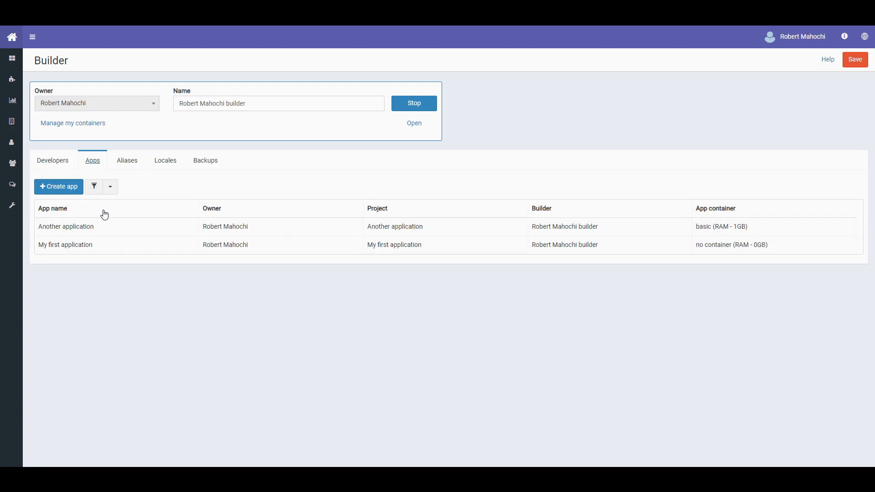
left_click(125, 162)
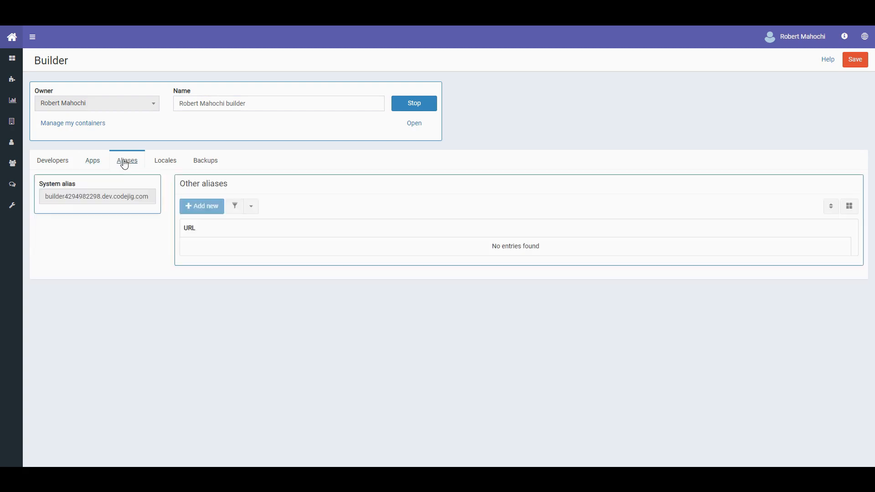
left_click(168, 167)
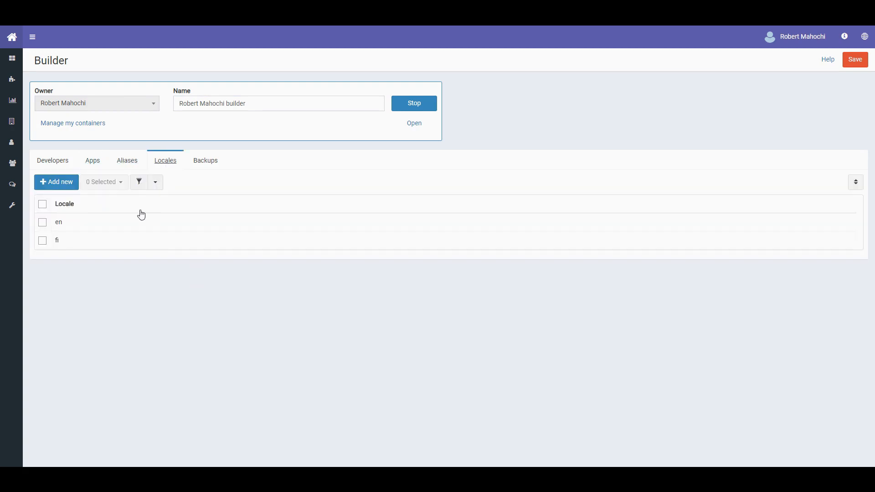
- Add a uk locale entry, check the Backups tab, and stop the builder
left_click(65, 185)
left_click(99, 223)
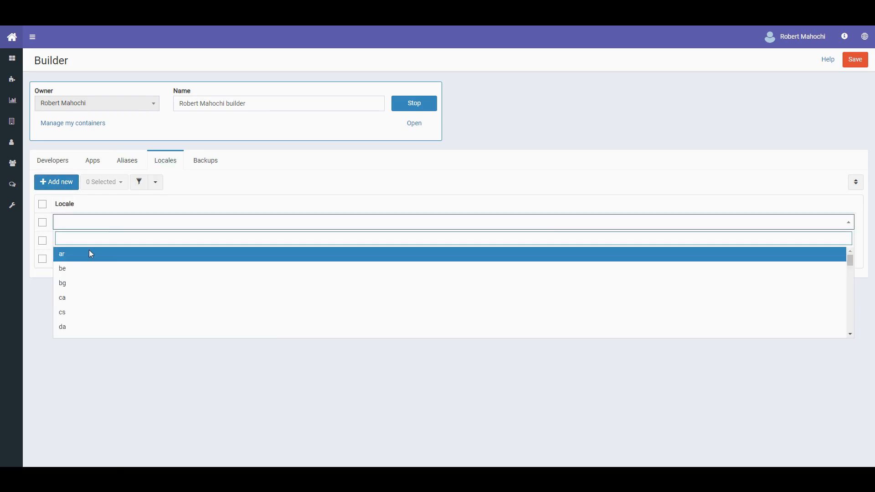
type("u")
left_click(88, 282)
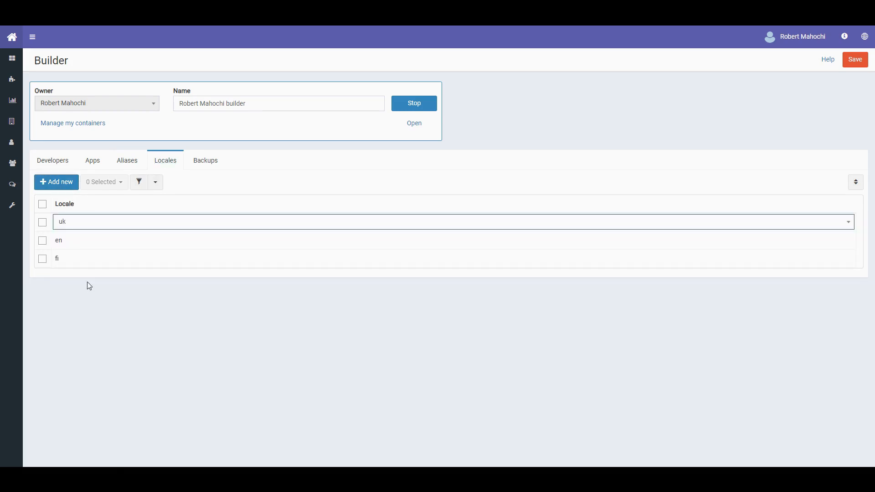
left_click(208, 165)
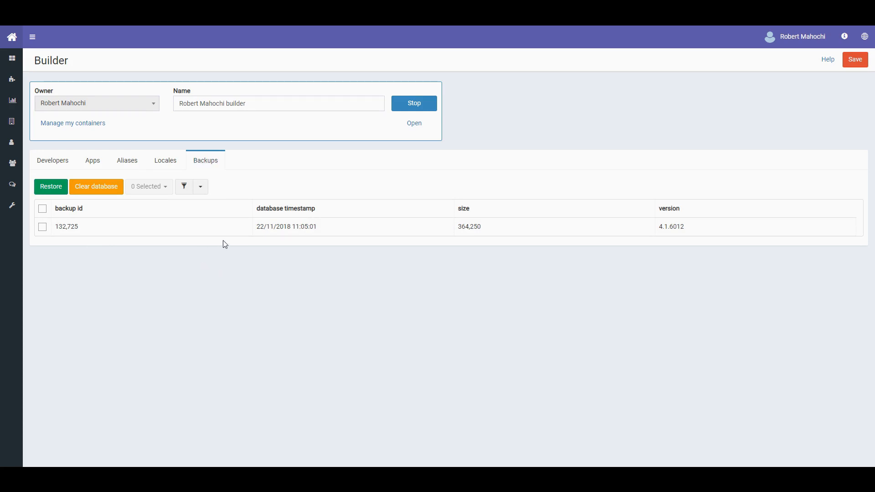
left_click(402, 109)
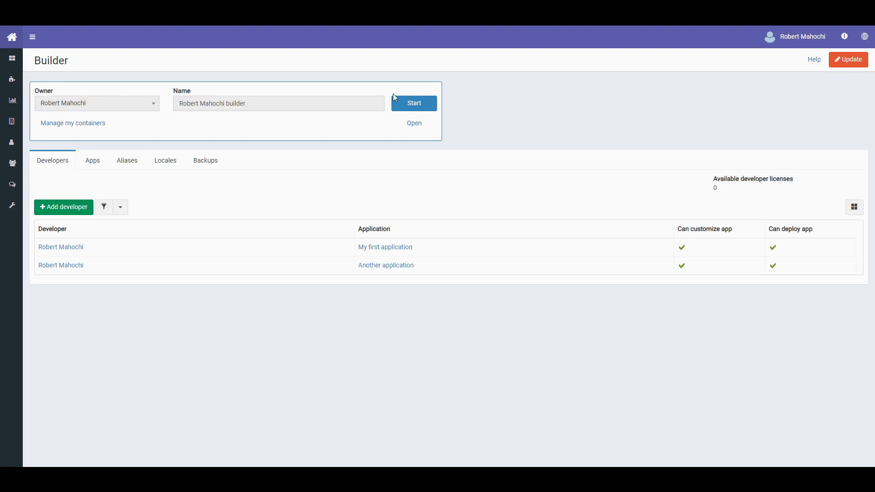
- Restart the stopped builder, retrying Start after the failed attempt and the 502 error page
left_click(412, 104)
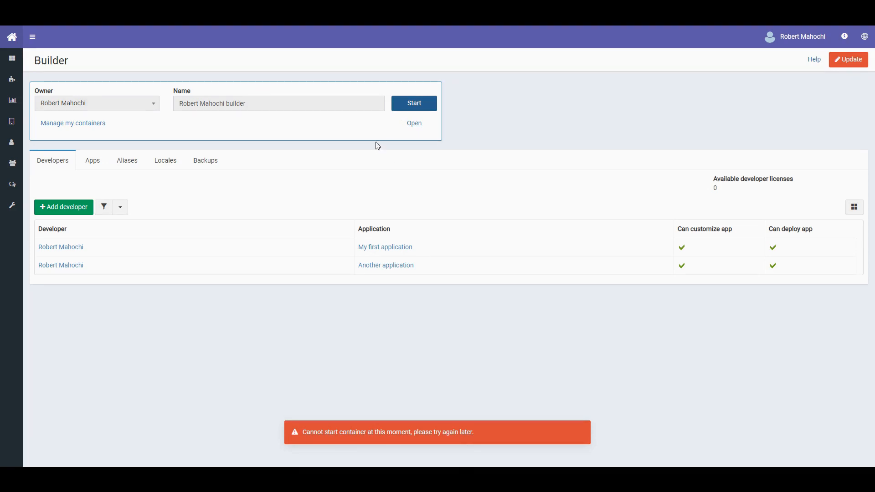
left_click(583, 434)
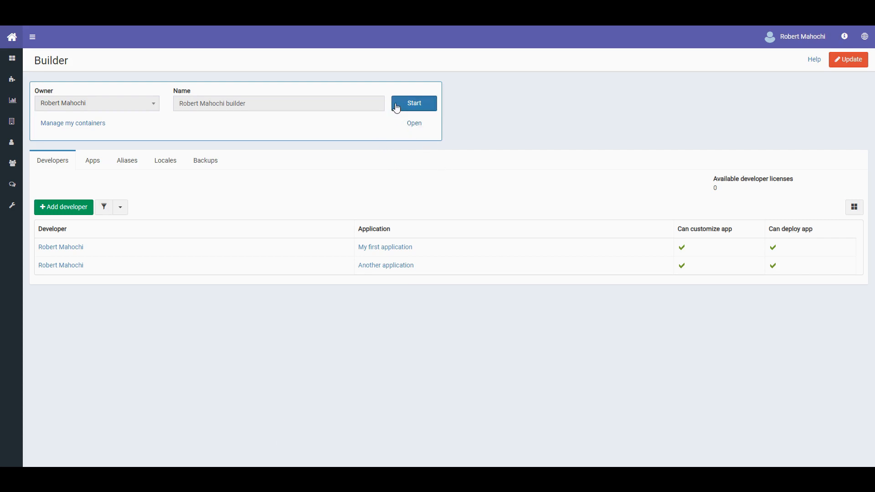
left_click(419, 128)
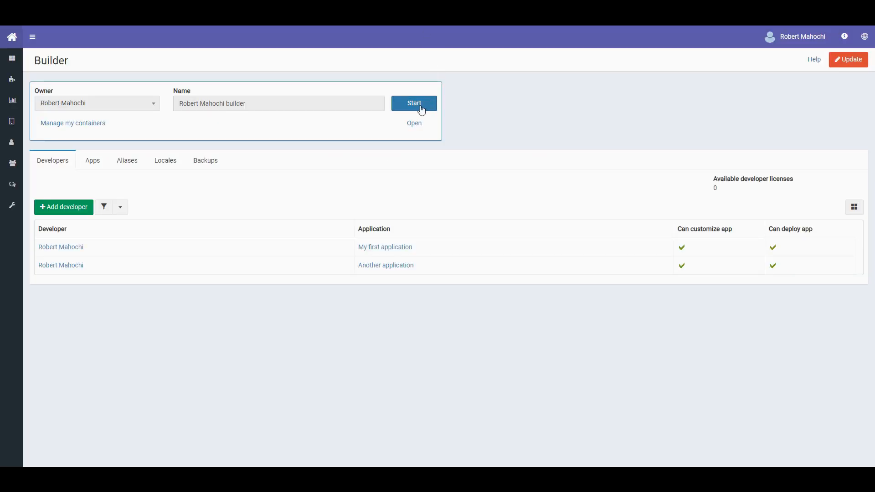
left_click(418, 105)
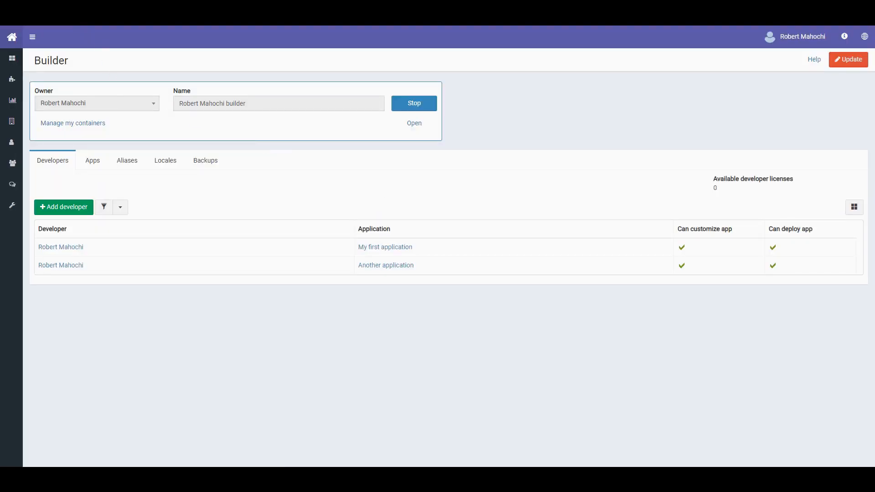
- From the account home, open the 'Codejig Account Homepage' help page and skim it
left_click(12, 37)
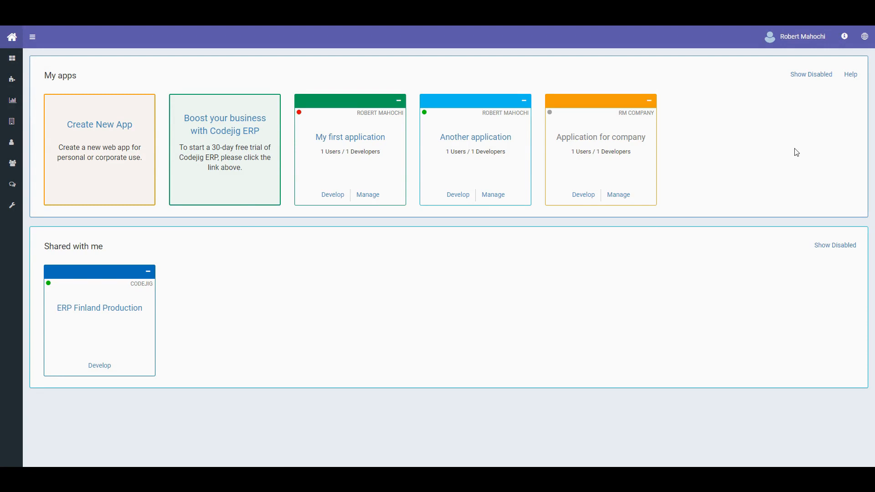
left_click(855, 82)
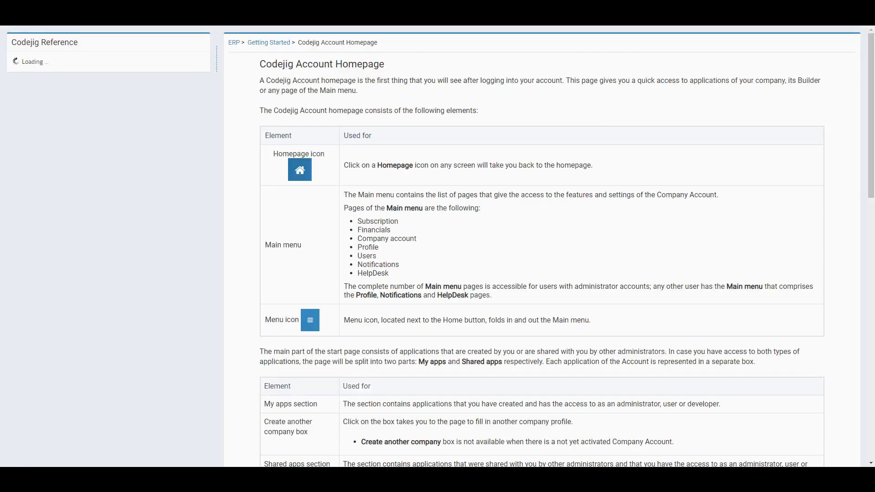
scroll(274, 241, "down", 12)
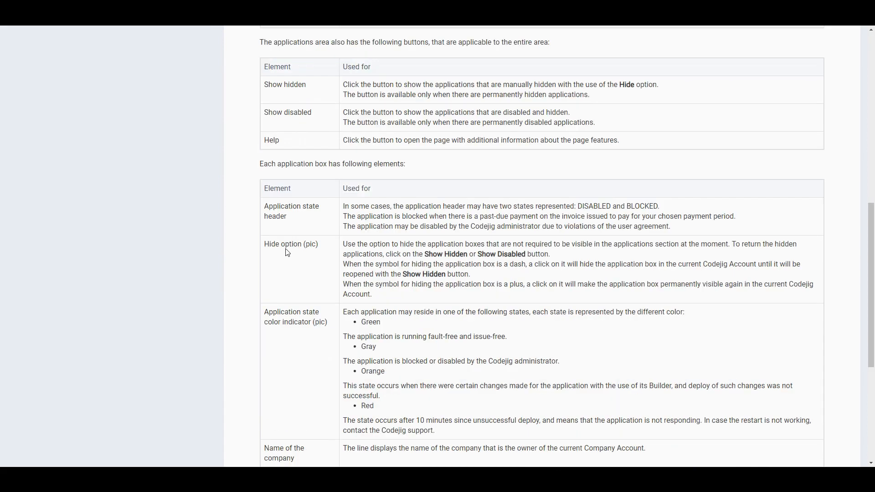
scroll(294, 265, "up", 6)
scroll(295, 266, "up", 7)
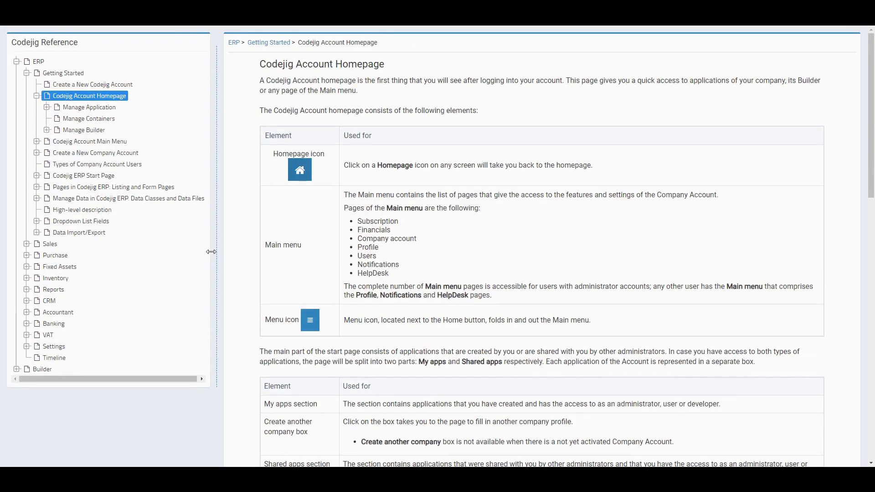